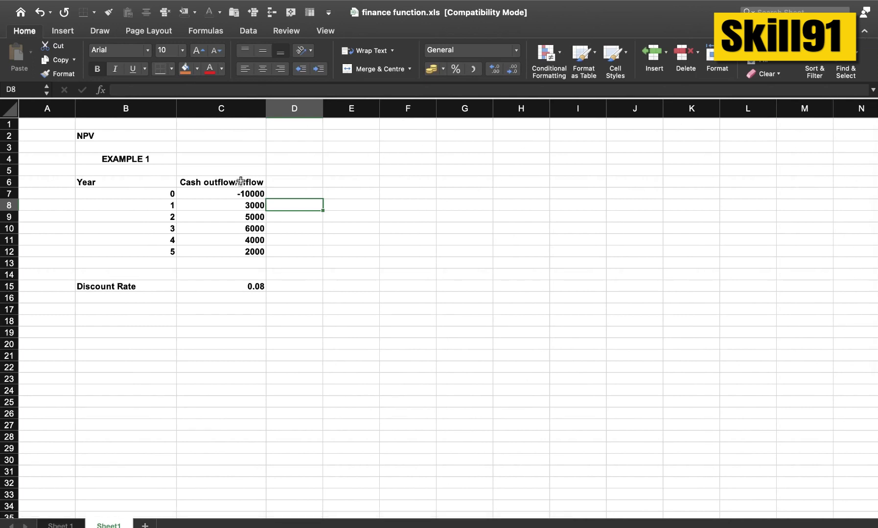
Point out the NPV heading and the Example 1 table, including year 0's -10000 outflow.
click(95, 132)
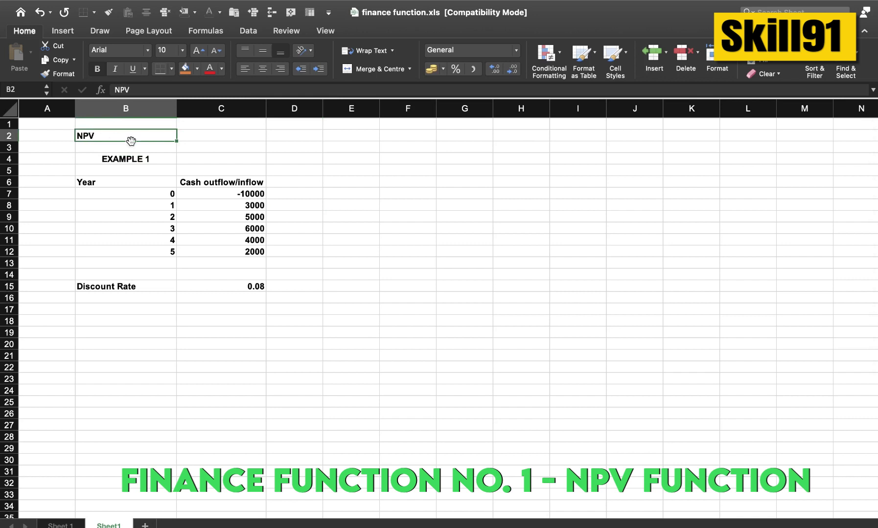
click(202, 135)
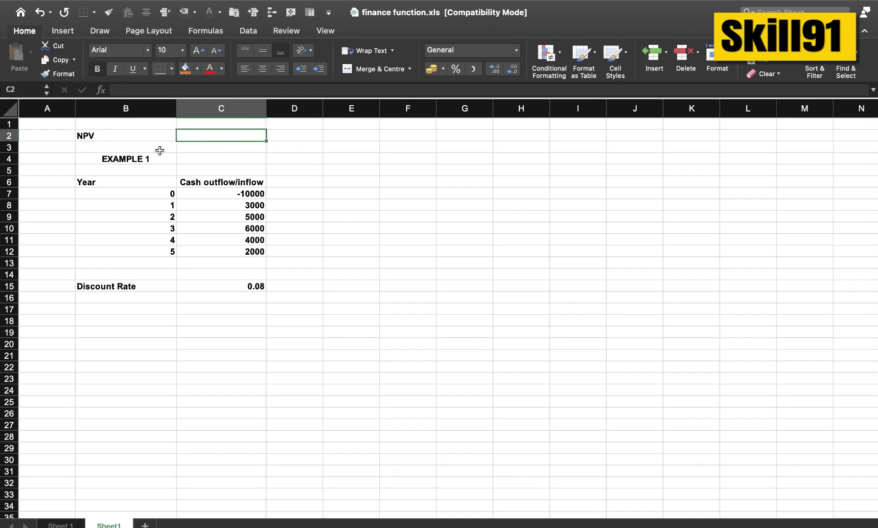
drag(110, 159, 239, 292)
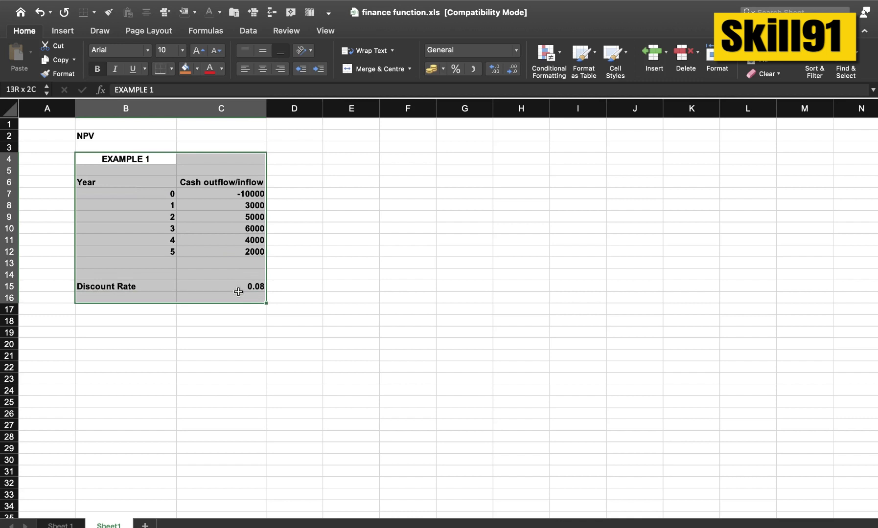
click(180, 335)
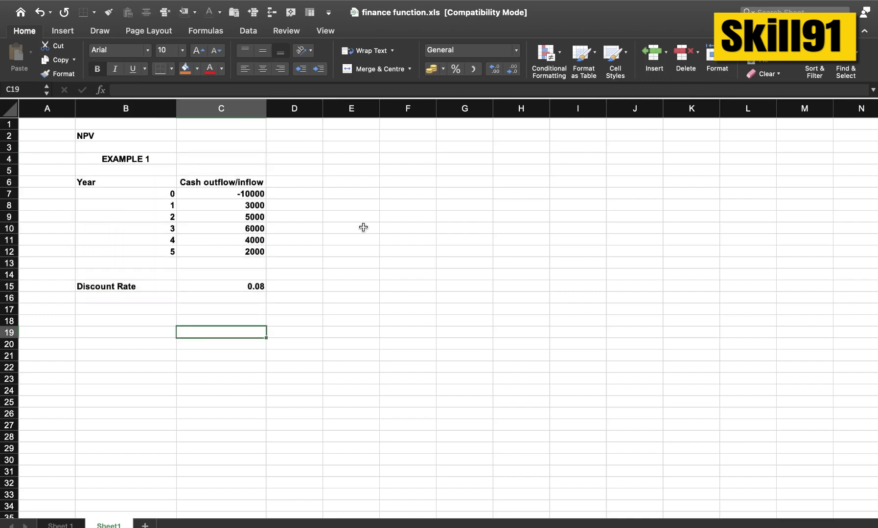
click(90, 193)
click(101, 183)
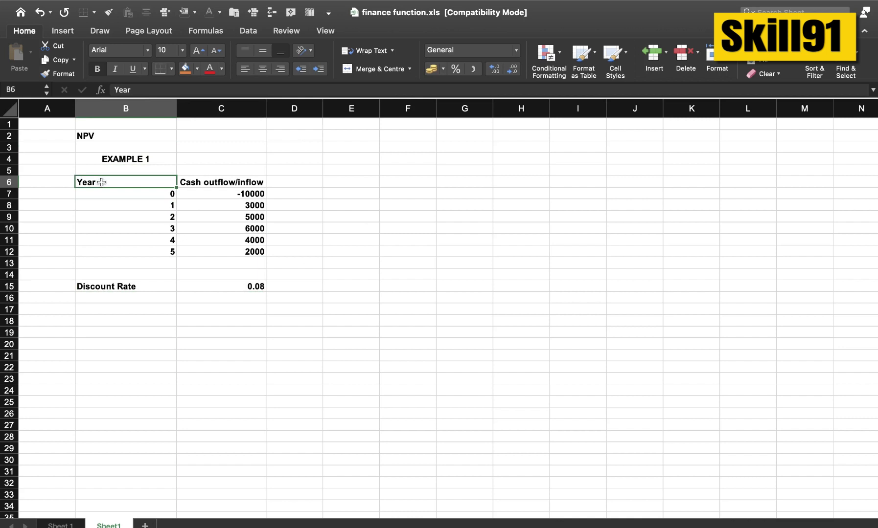
click(228, 196)
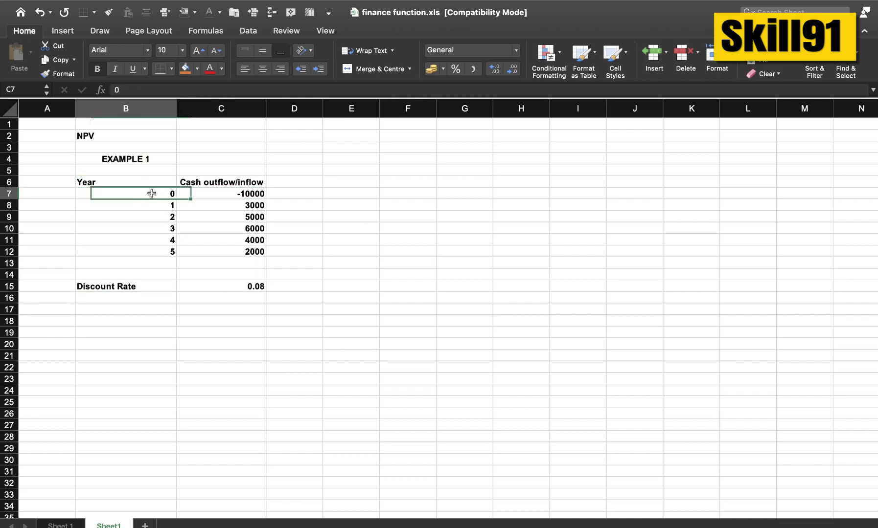
click(151, 194)
click(251, 195)
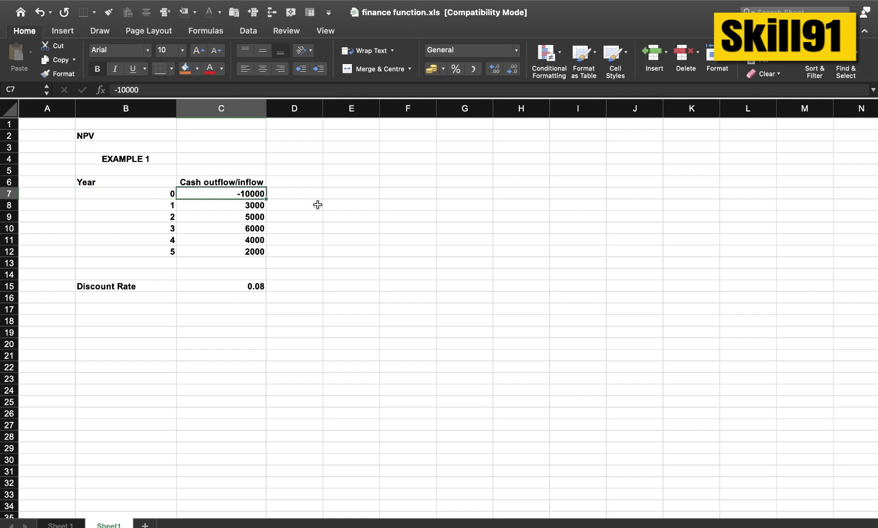
Step through the years and cash flows, selecting the inflows from year 1 onward.
key(Left)
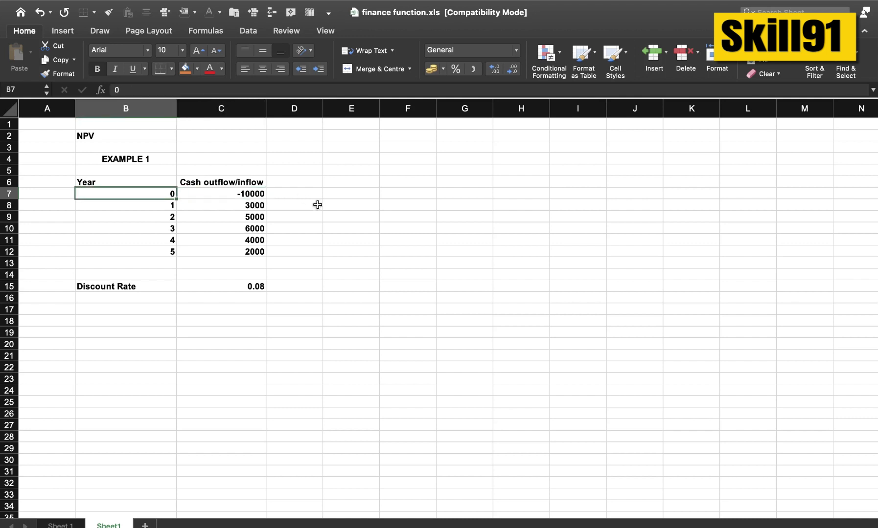
key(Down)
key(Down)
key(Down)
key(Down)
key(Down)
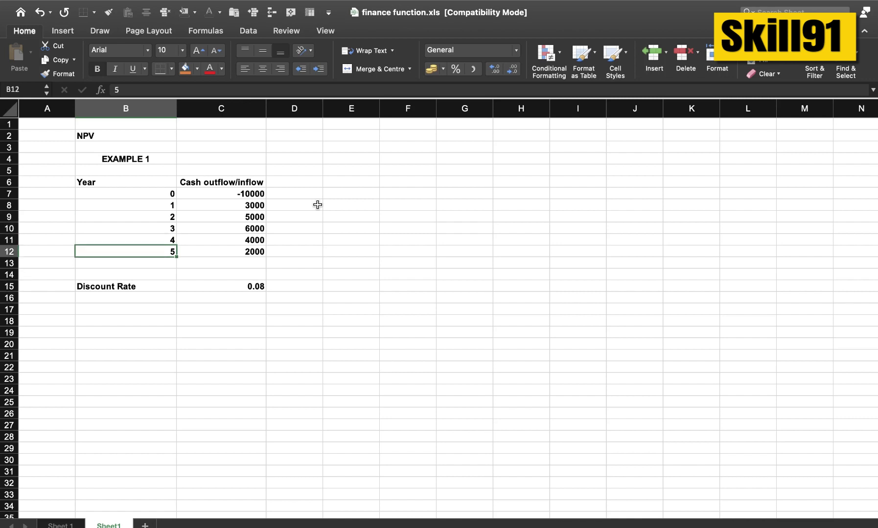
key(Right)
key(Right)
key(Up)
key(Up)
key(Up)
key(Up)
key(Left)
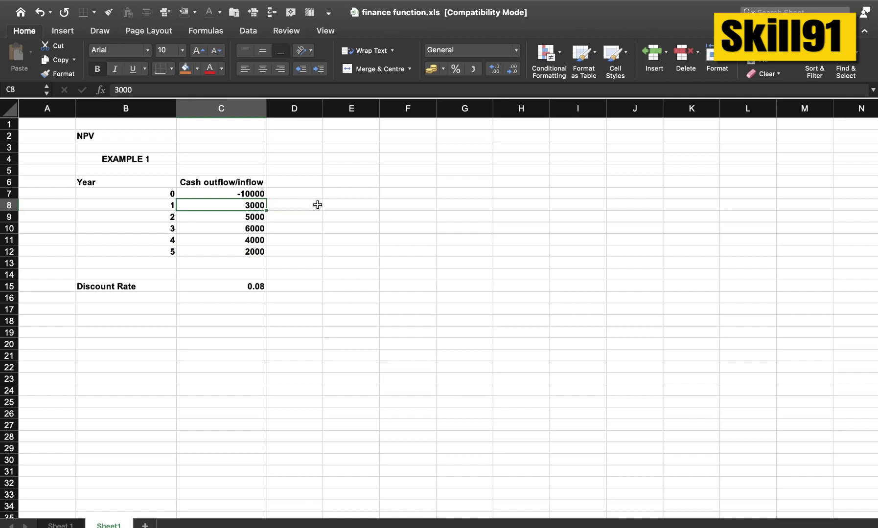
key(Left)
key(Up)
key(Right)
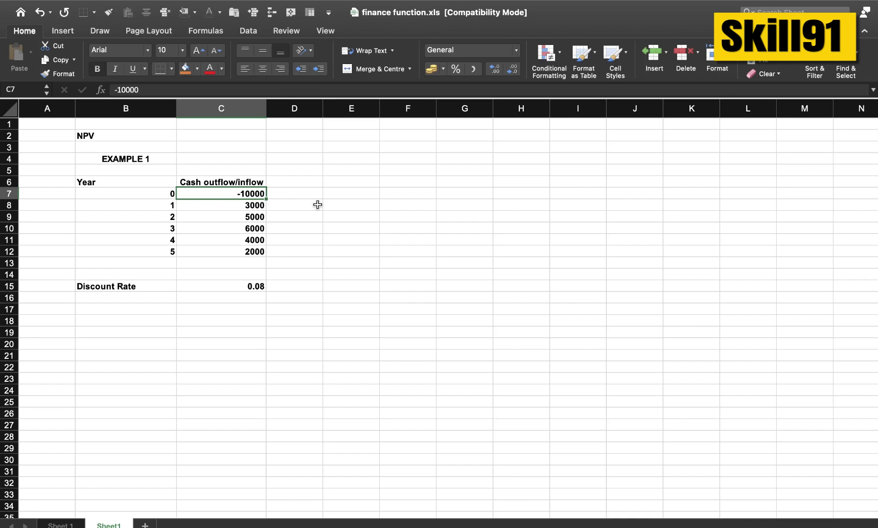
key(Down)
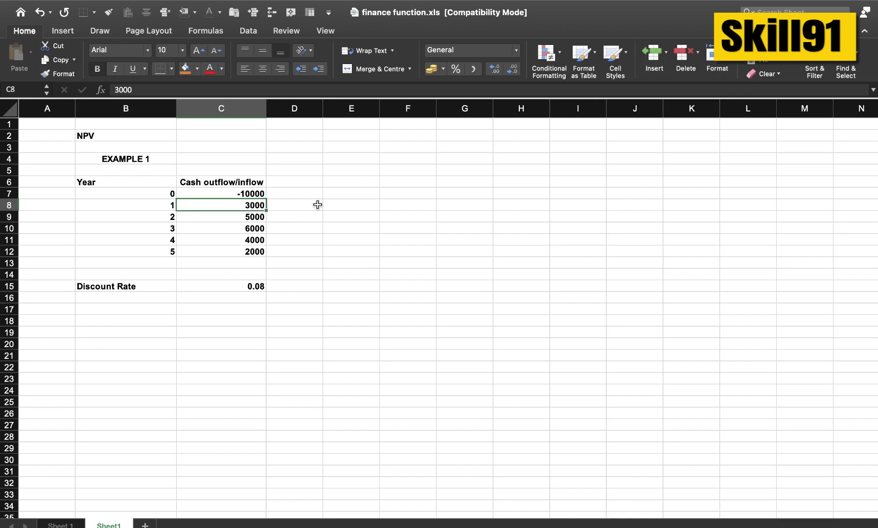
key(shift+Down)
key(shift+Down)
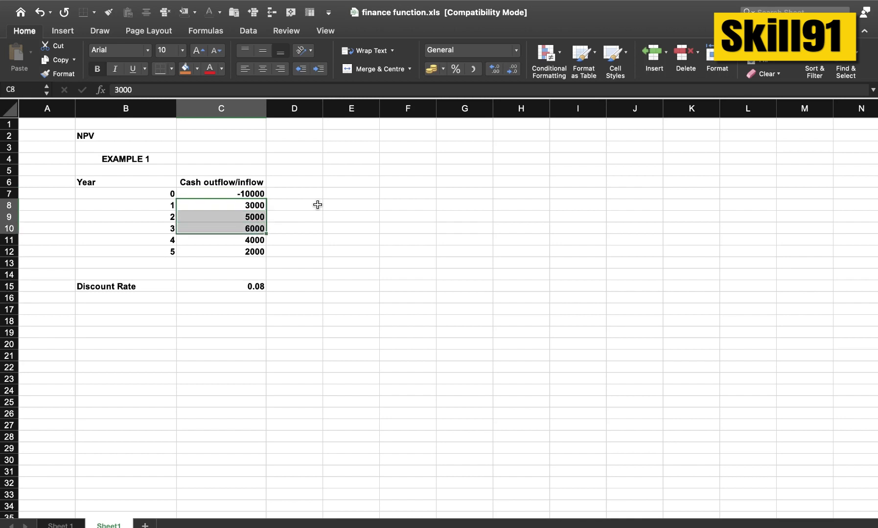
key(shift+Down)
key(shift+Down)
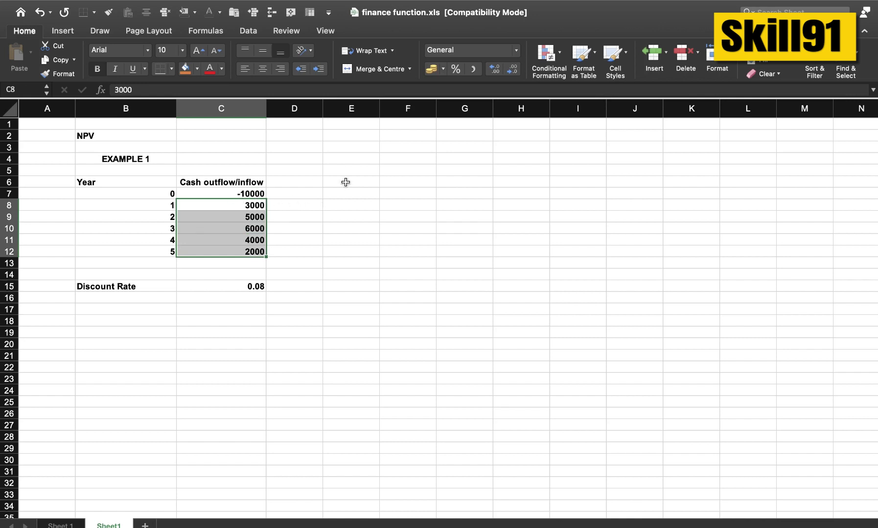
Walk down the 3000 to 6000 inflows and the years 1 through 5.
click(99, 185)
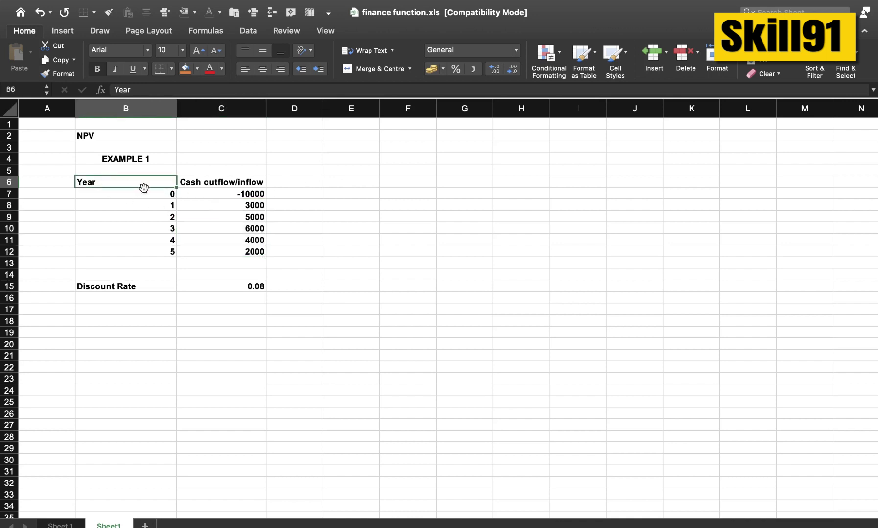
click(255, 206)
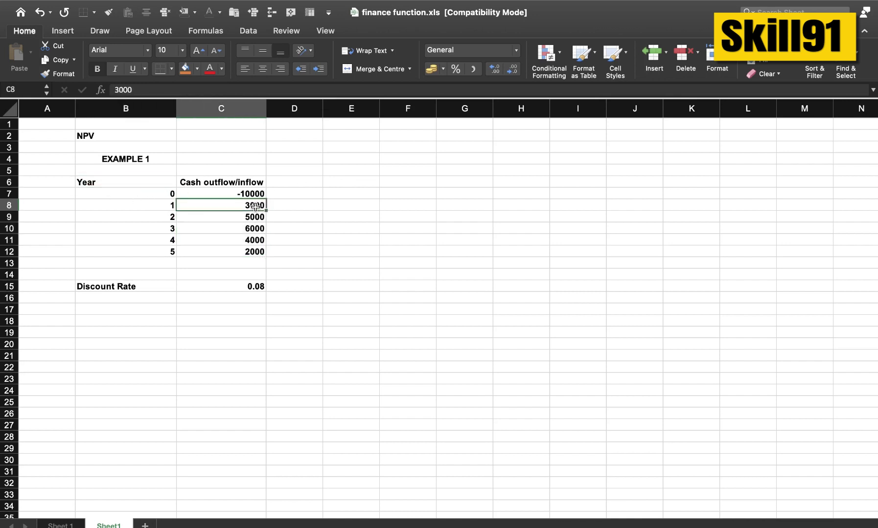
click(238, 219)
click(240, 230)
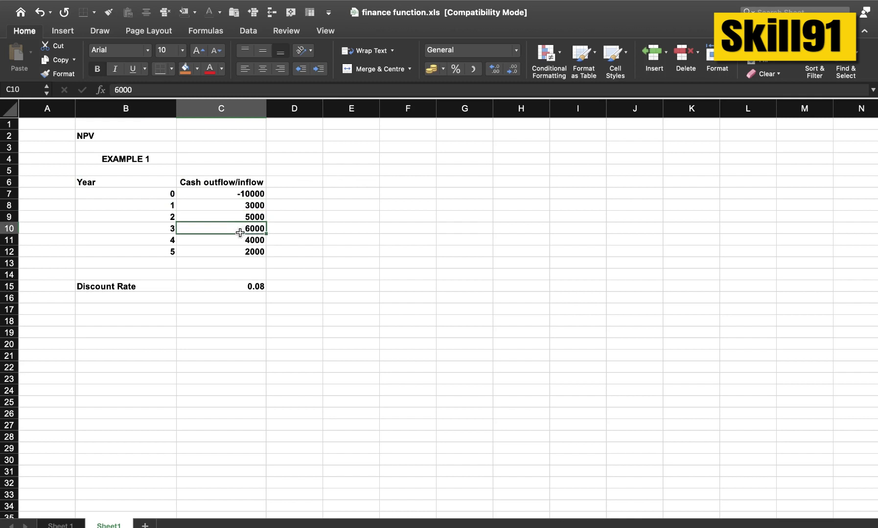
click(240, 240)
click(241, 260)
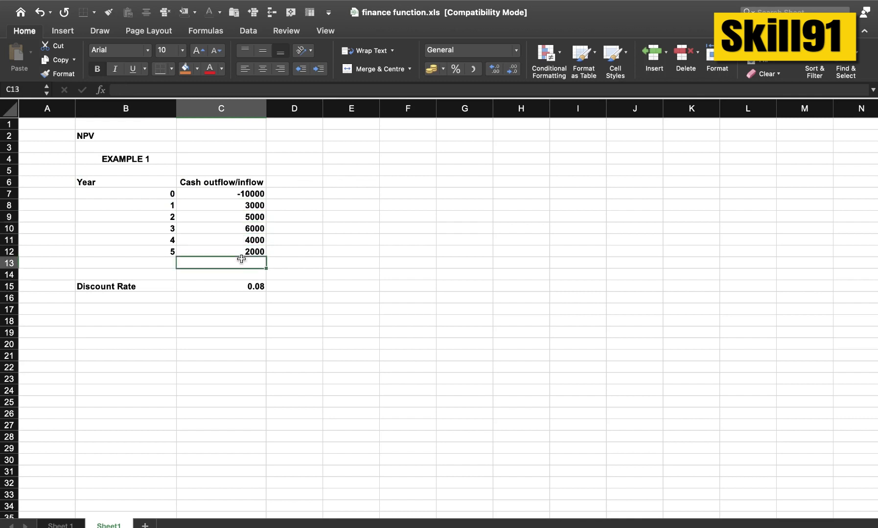
click(171, 205)
click(169, 217)
click(165, 229)
click(164, 242)
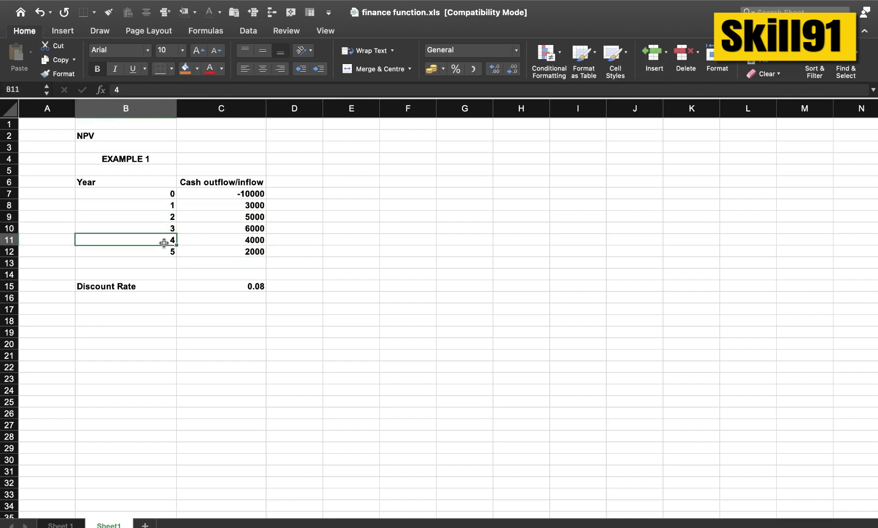
click(157, 251)
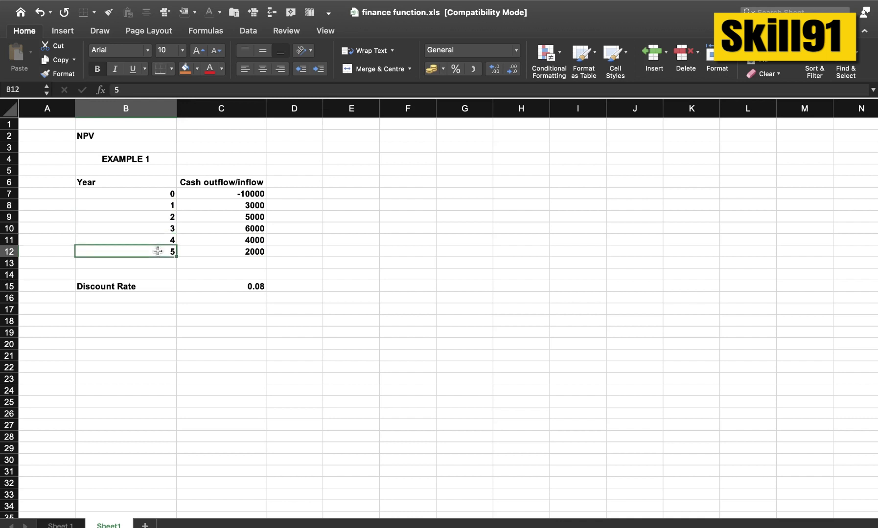
Revisit year 0's -10000 outflow and select the year 1–5 cash flows C8:C12.
click(165, 205)
click(216, 206)
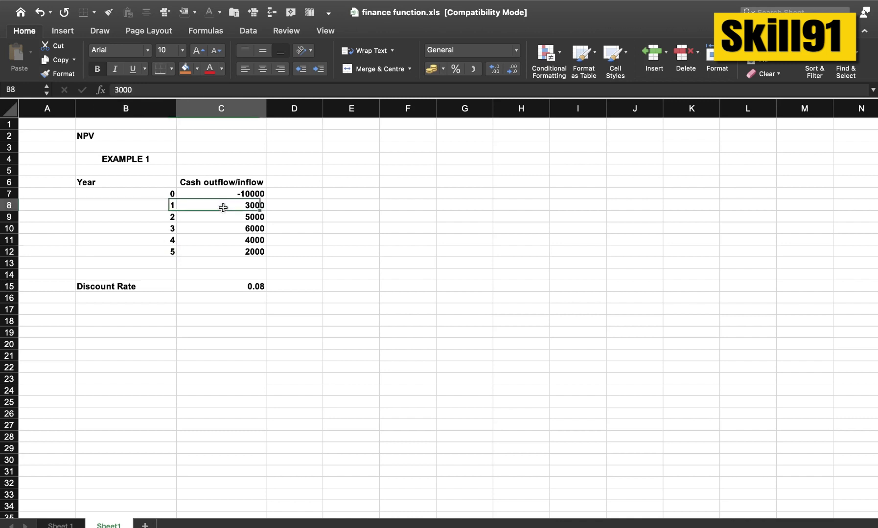
click(166, 193)
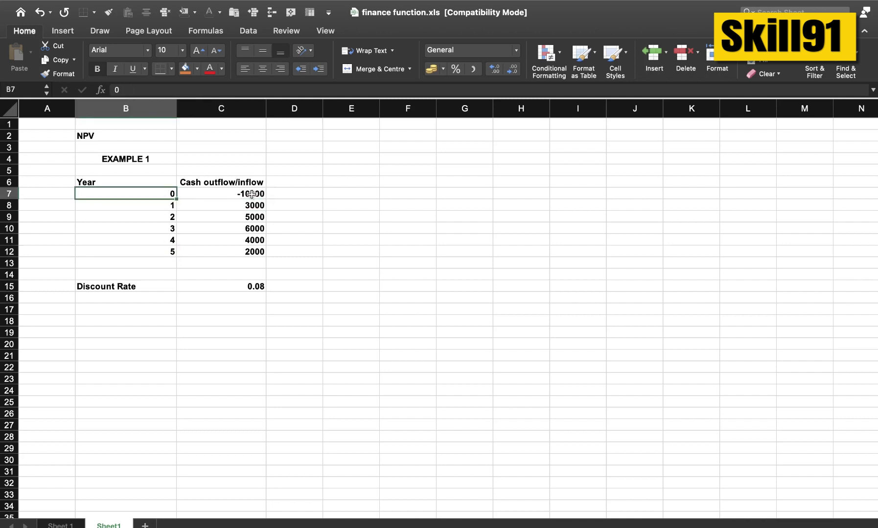
click(252, 194)
click(141, 253)
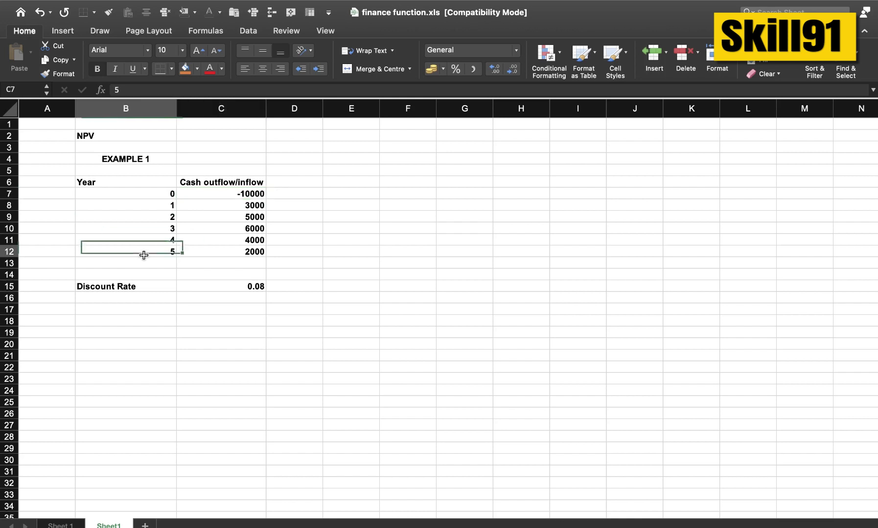
click(260, 251)
click(166, 196)
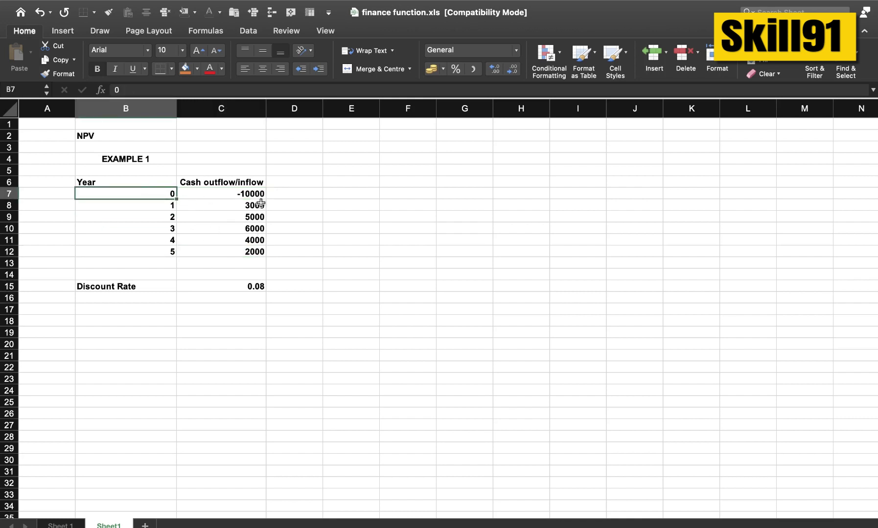
click(222, 193)
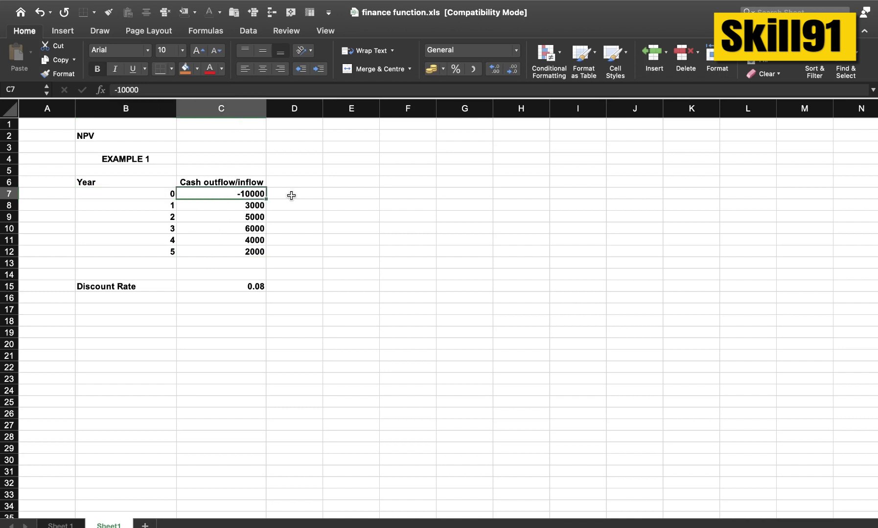
drag(255, 205, 254, 250)
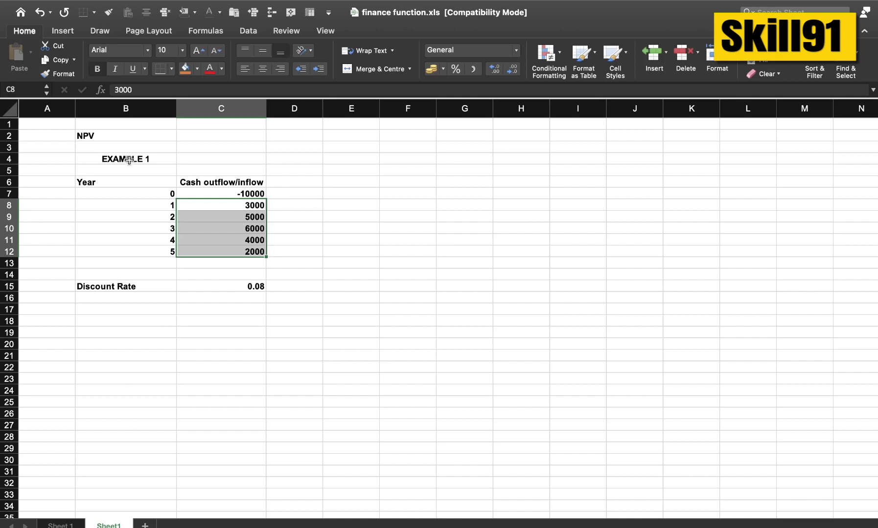
Highlight the NPV example area, then start and abandon an =NPV entry below the table.
click(113, 138)
drag(113, 138, 284, 342)
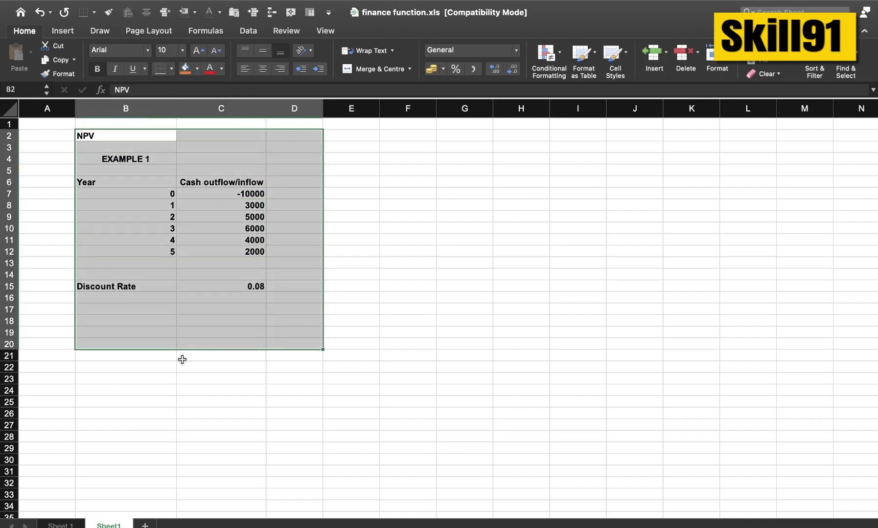
click(359, 193)
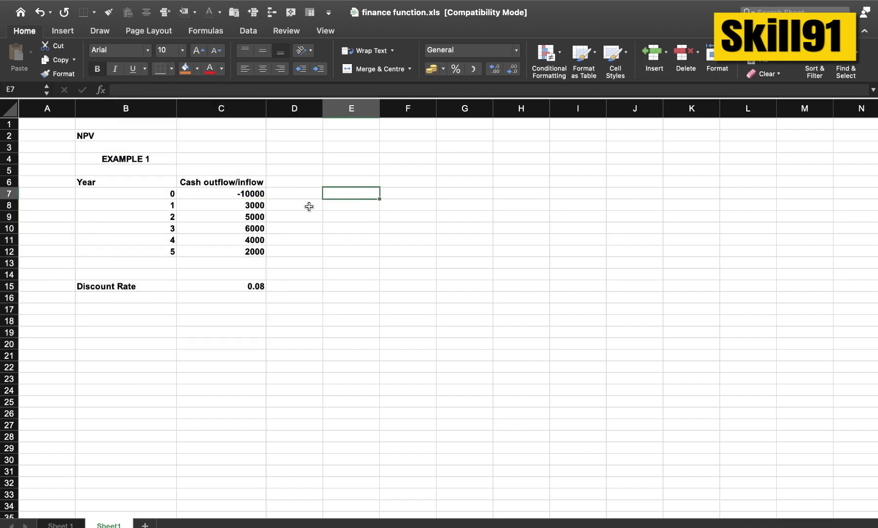
click(218, 322)
text(=N)
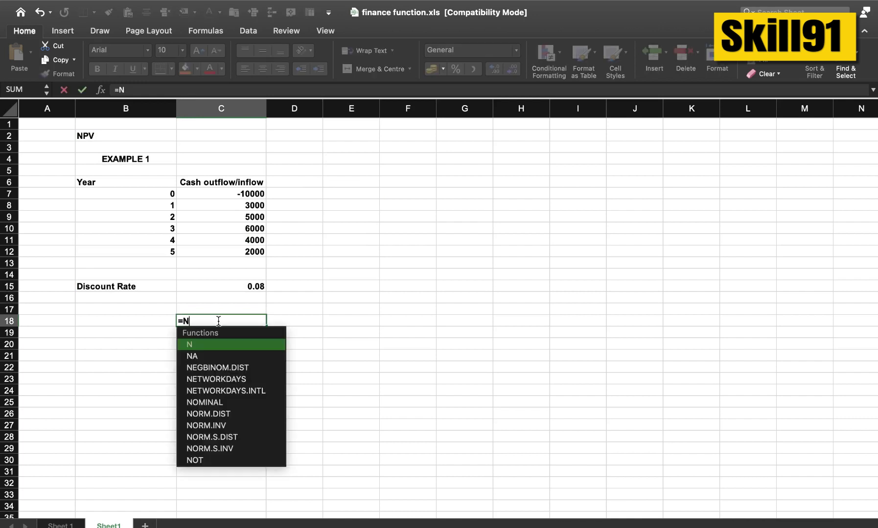
text(PV)
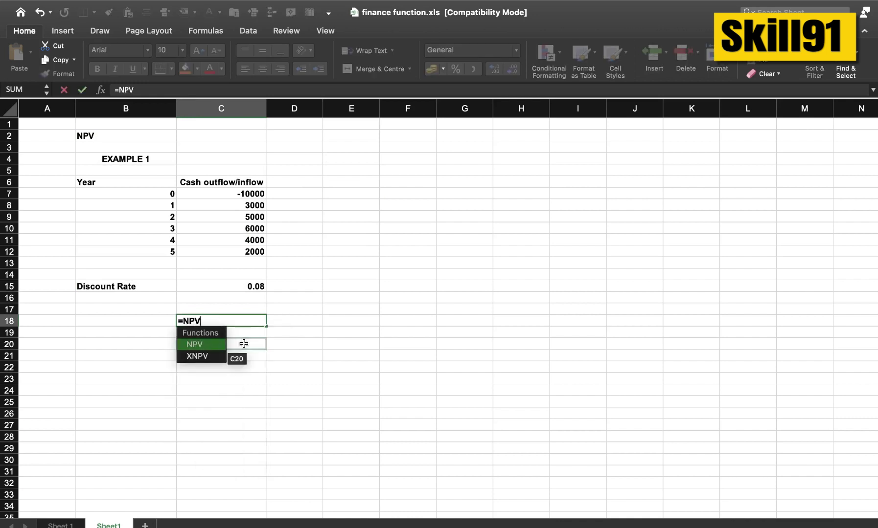
key(BackSpace)
key(BackSpace)
key(BackSpace)
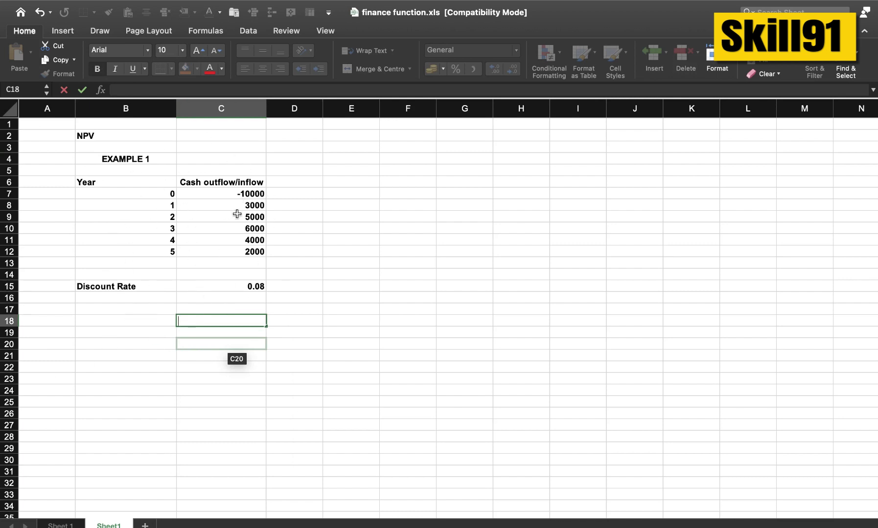
click(270, 214)
Point out the Discount Rate row and the yearly inflows, then move to C17.
click(239, 286)
click(125, 287)
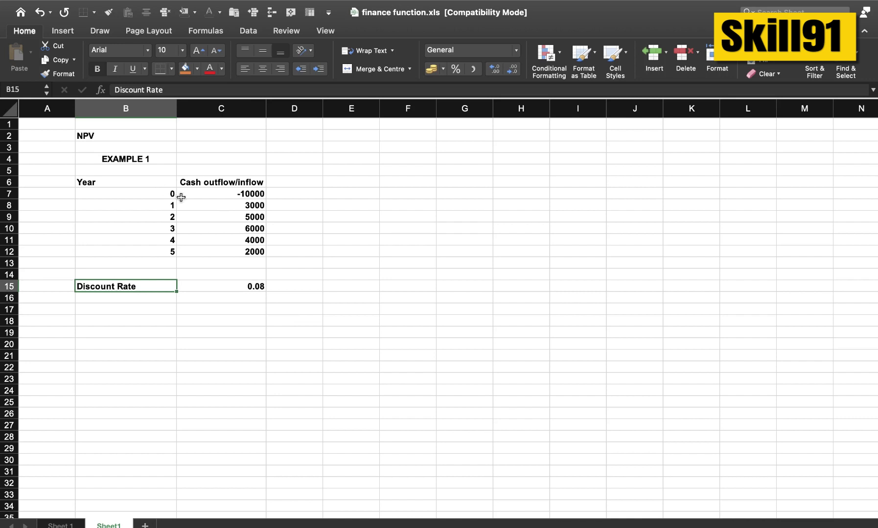
drag(242, 206, 245, 252)
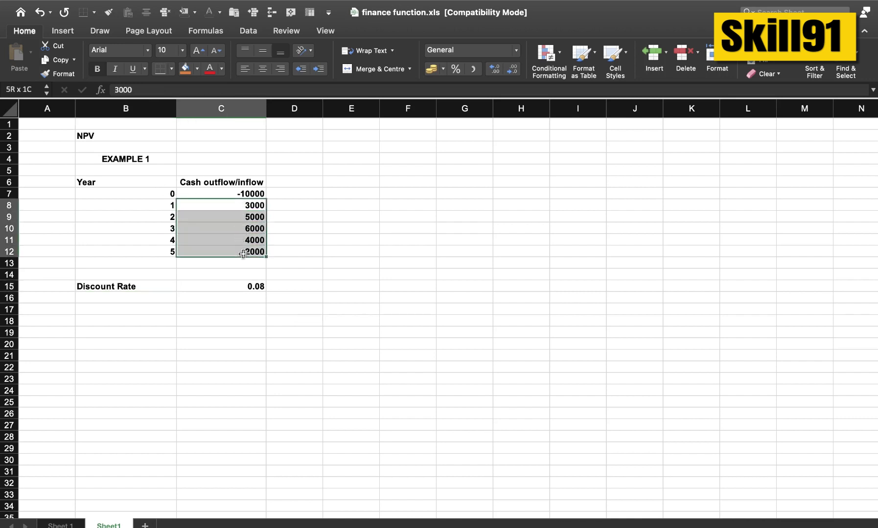
click(252, 194)
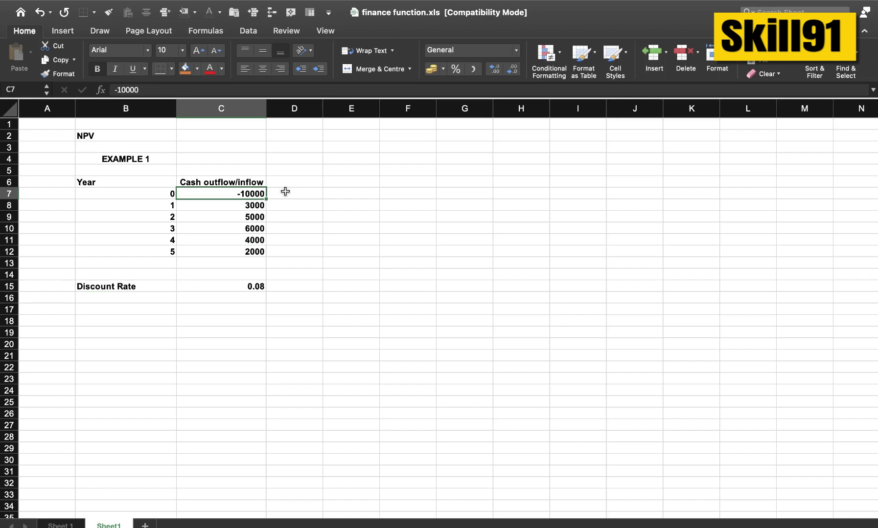
key(Down)
key(Down)
key(Down)
key(Down)
key(Down)
key(Down)
key(Down)
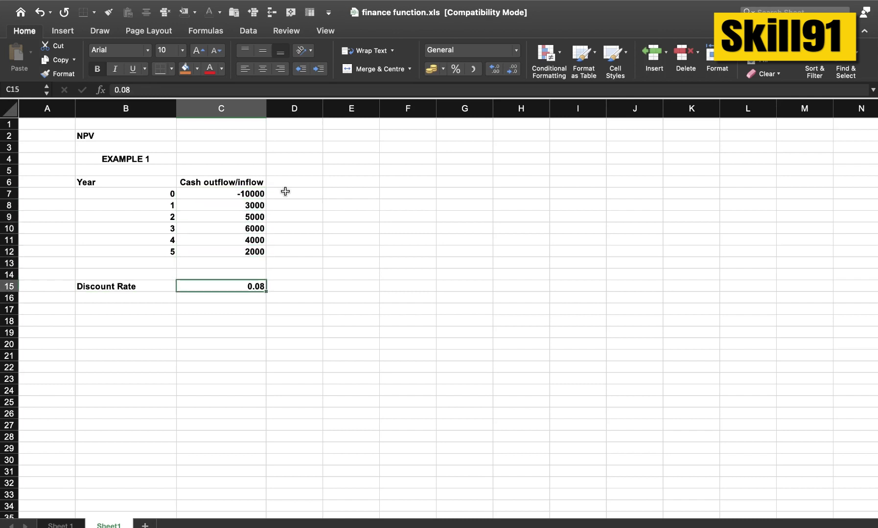
key(Down)
key(Down)
key(Down)
key(Down)
key(Up)
key(Up)
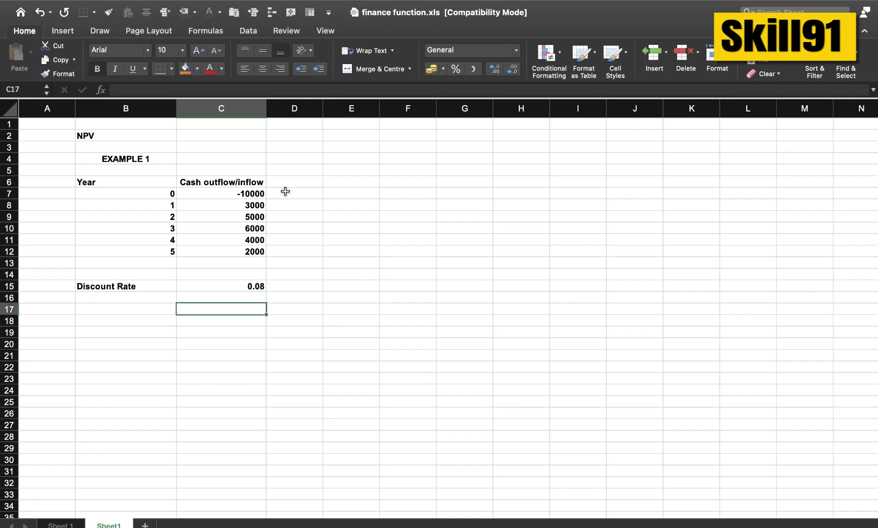
Enter =NPV(C15,C7:C12) in C17 to get ₹5,674.77.
text(=NP)
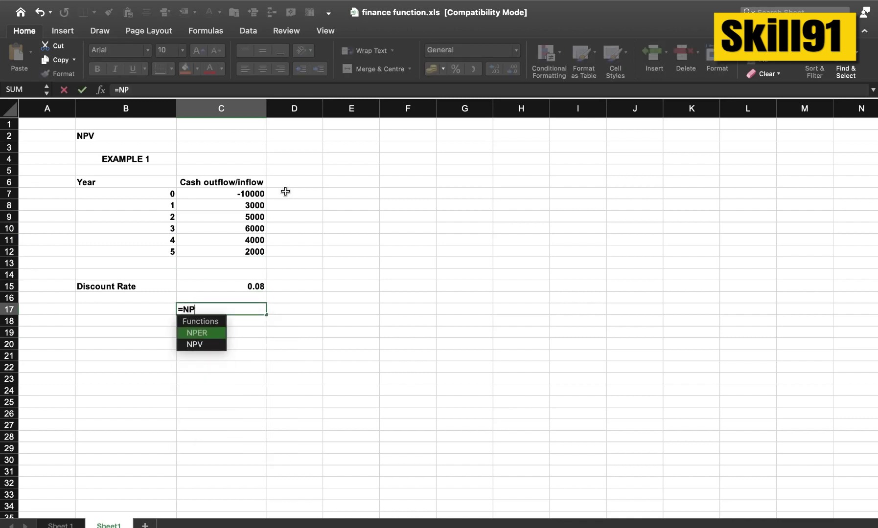
text(V)
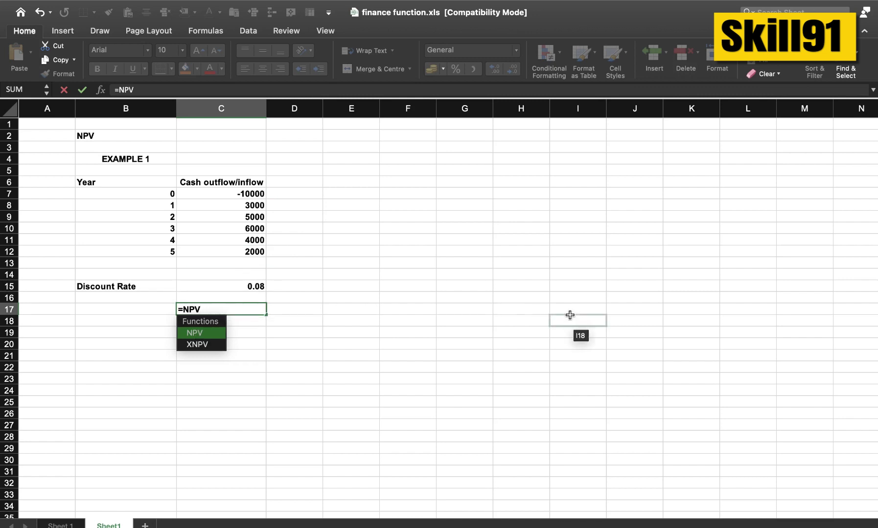
text(()
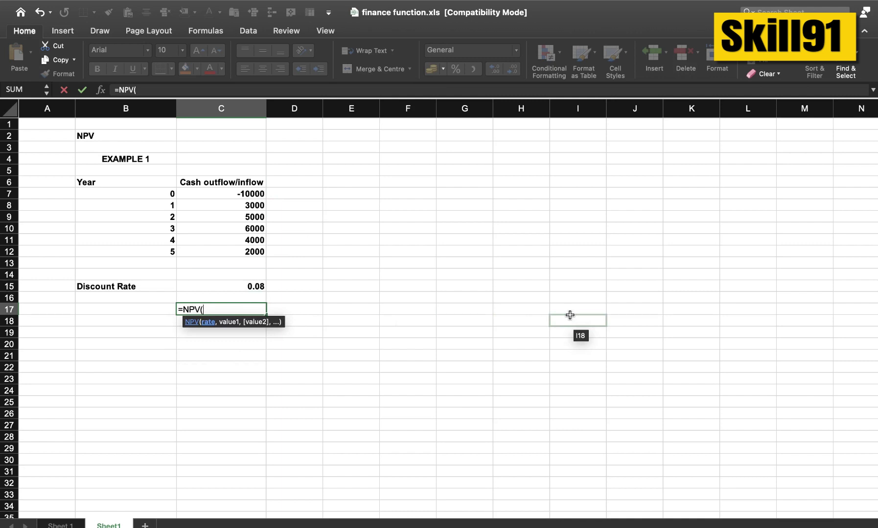
key(Up)
key(Up)
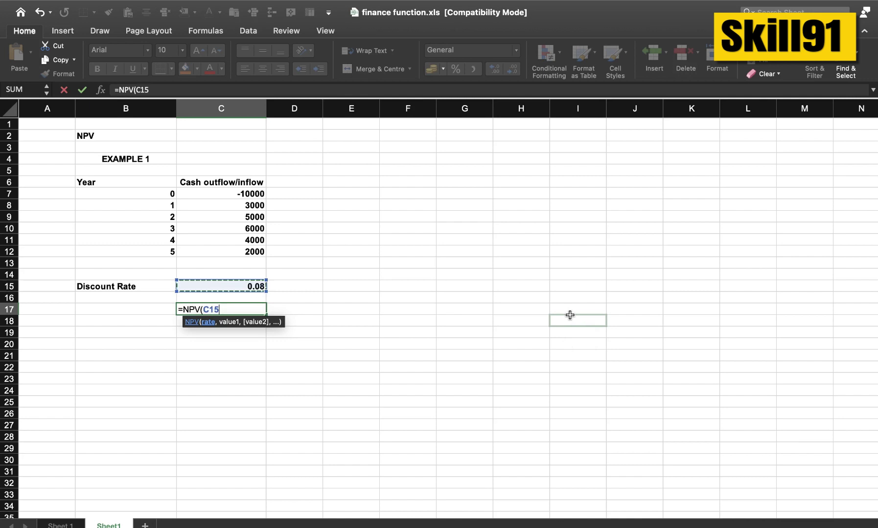
text(,)
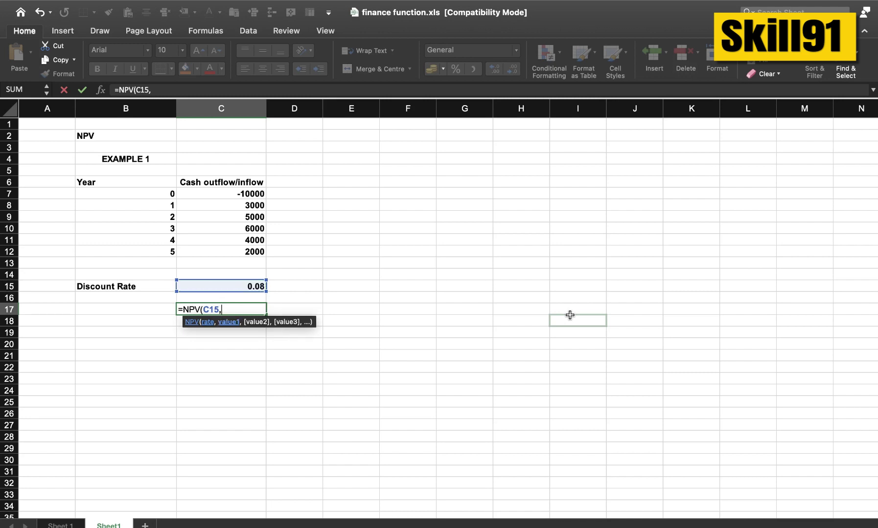
click(250, 193)
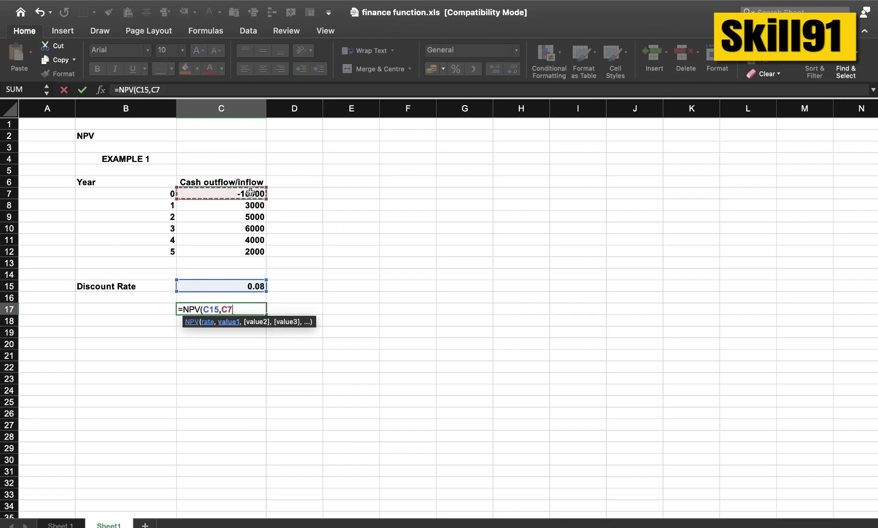
key(shift+Down)
key(shift+Down)
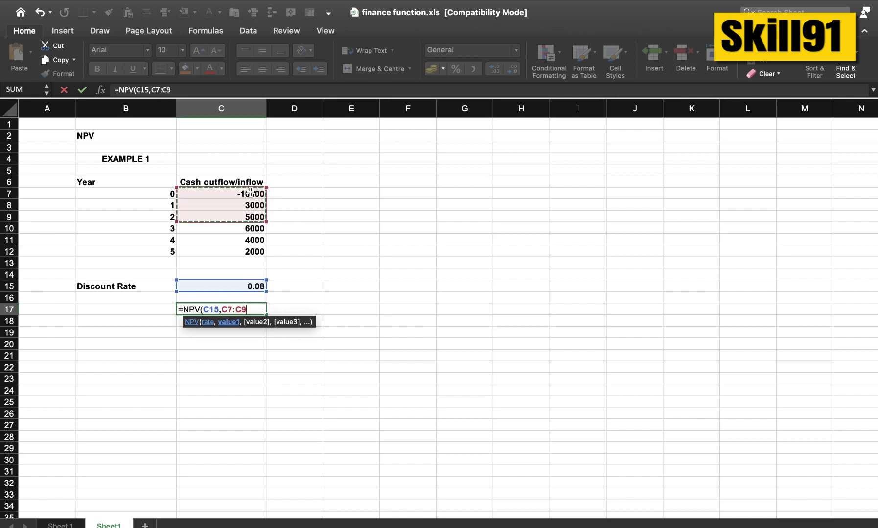
key(shift+Down)
key(shift+Down)
key(shift+Down)
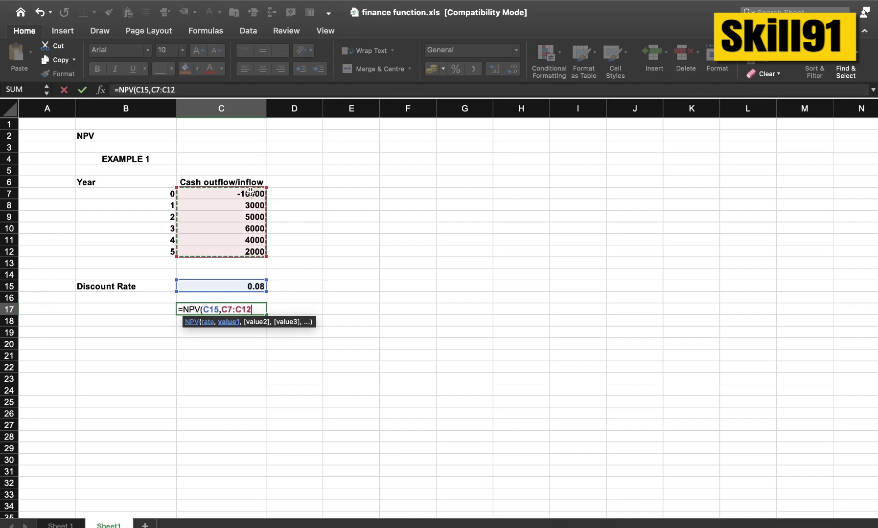
text())
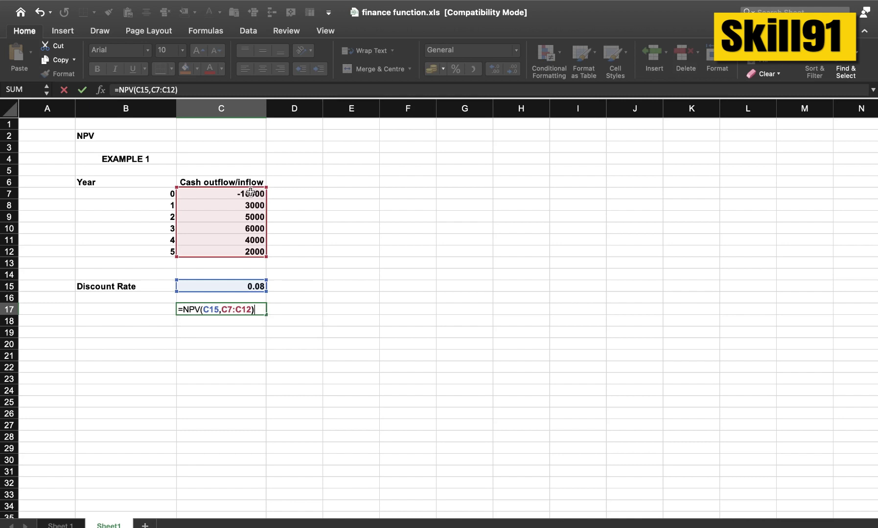
key(Return)
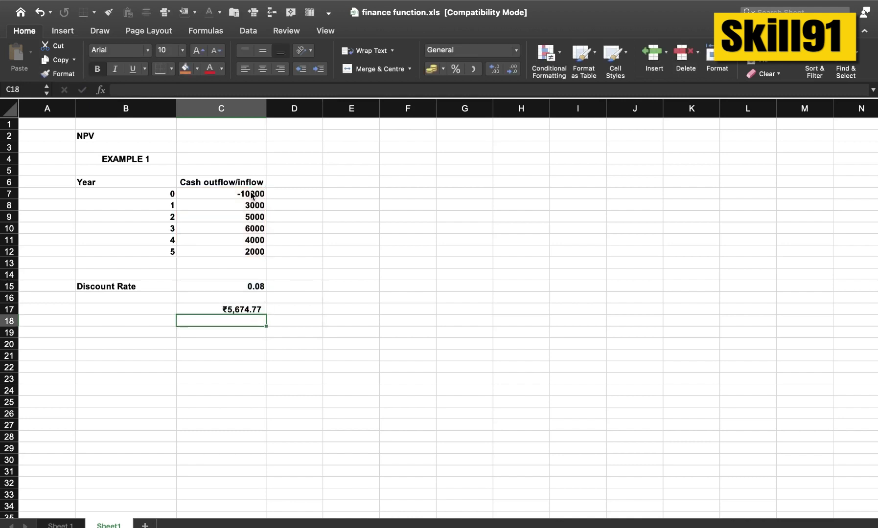
Total the cash flows in E17 with =SUM(C7:C12), showing 10000 after fixing the missing bracket.
key(Up)
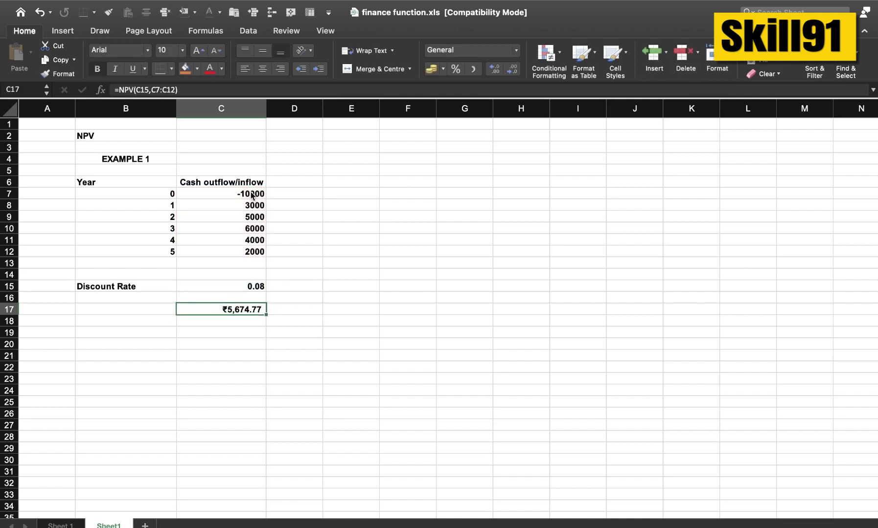
key(Right)
key(Right)
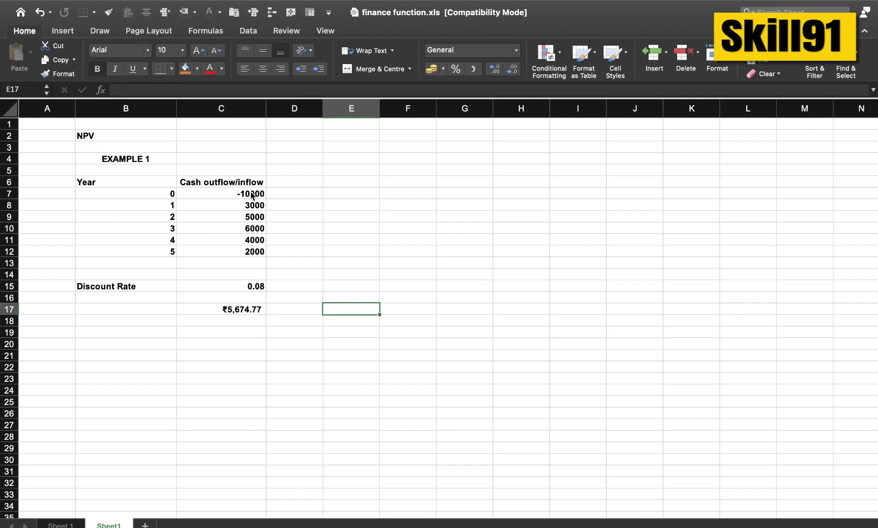
text(=SU)
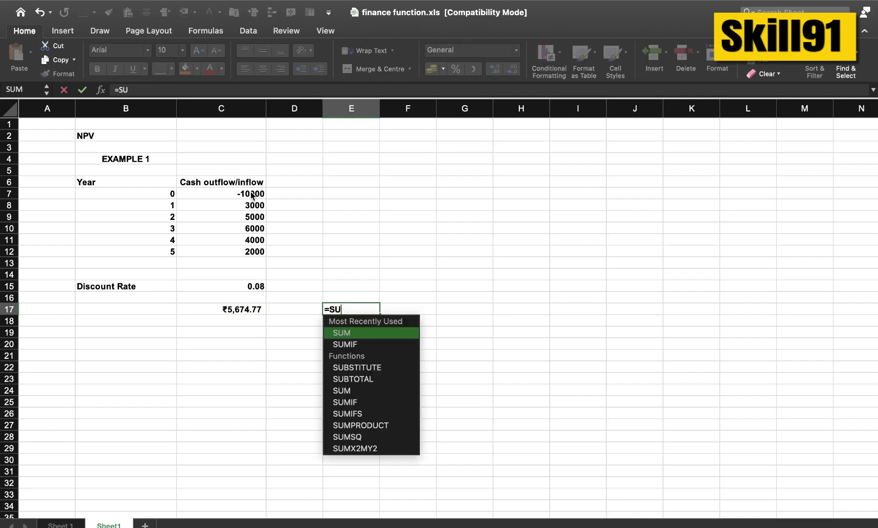
text(M()
key(Return)
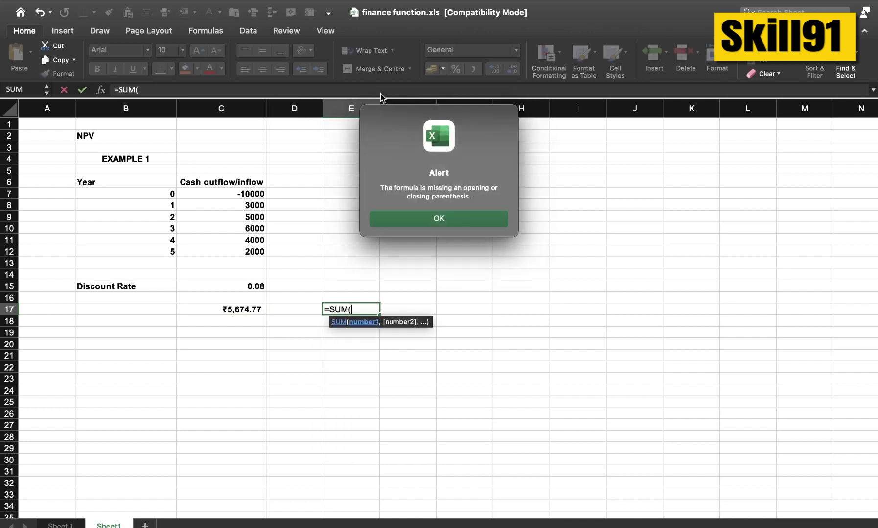
click(429, 219)
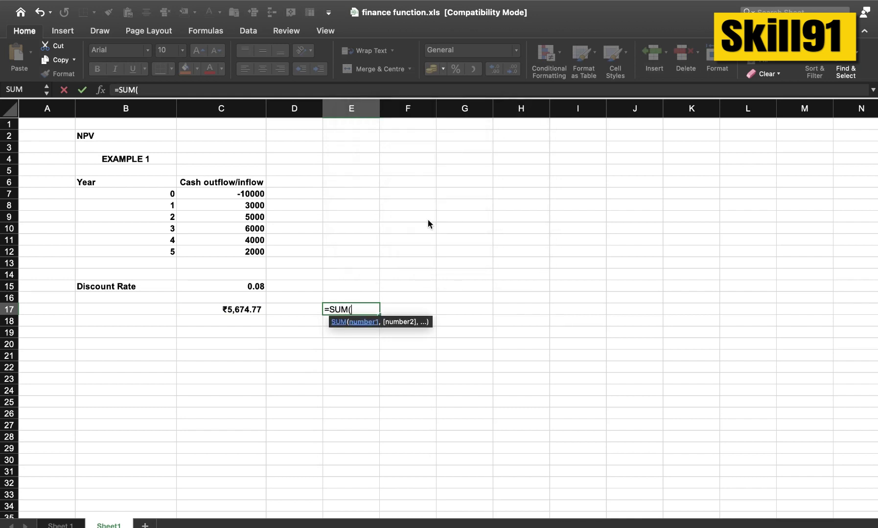
drag(238, 193, 247, 255)
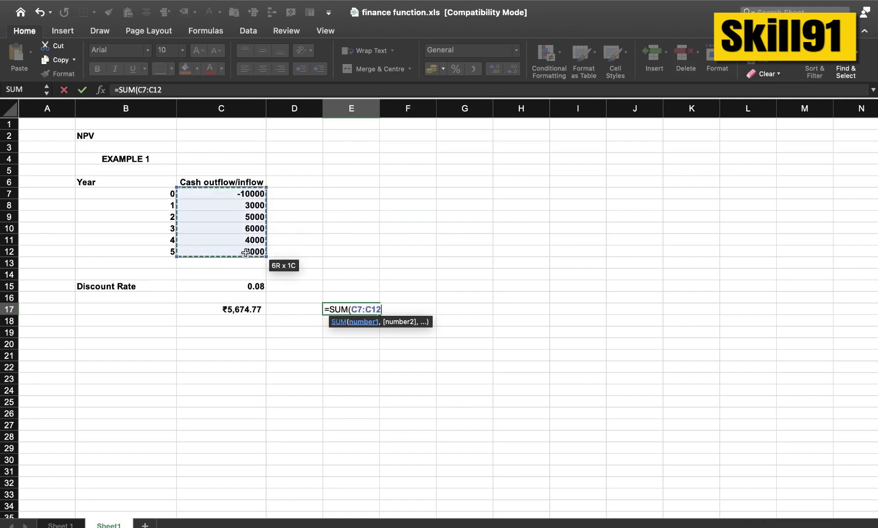
text())
key(Return)
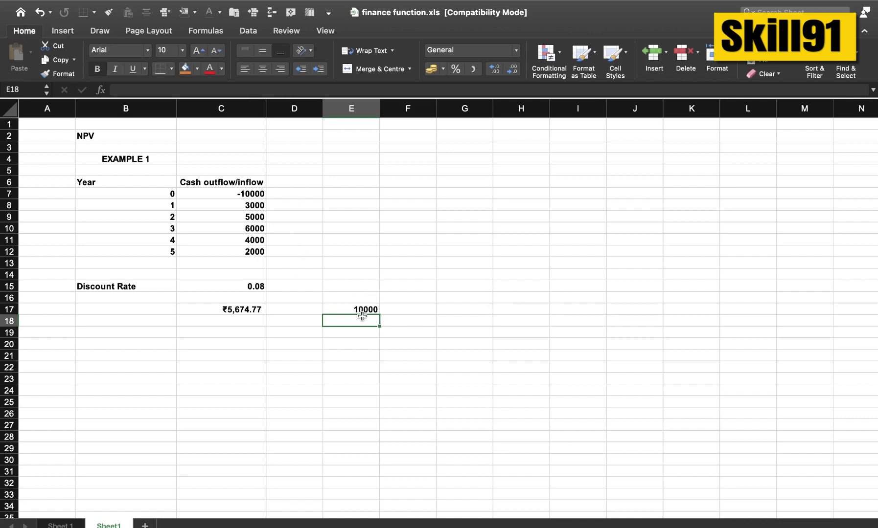
click(238, 311)
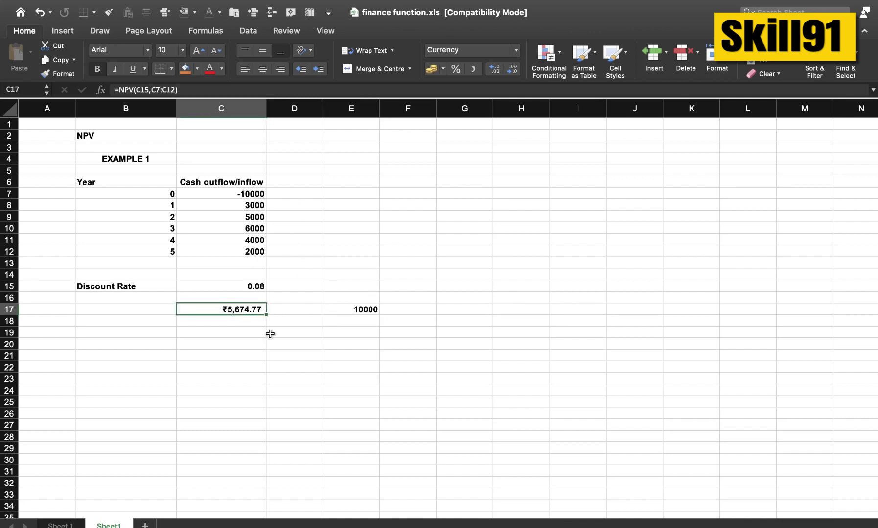
Compare E17's SUM with C17's NPV formula, then delete the 10000 total from E17.
click(350, 306)
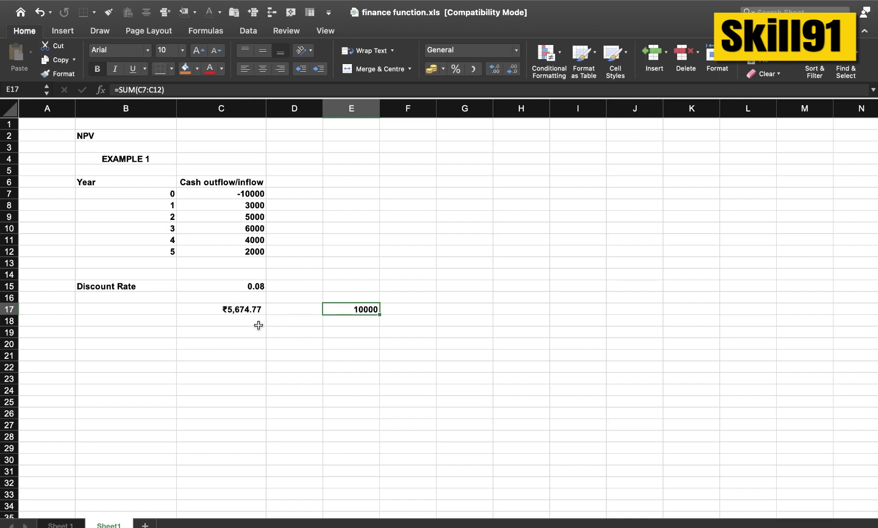
click(239, 309)
click(346, 309)
key(Delete)
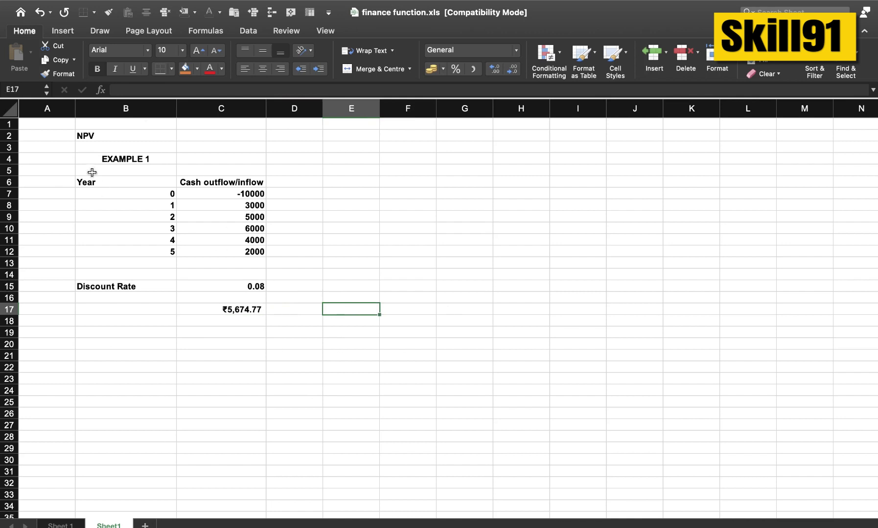
Select and deselect the NPV example block B2:C16, pointing out the 0.08 rate.
drag(86, 135, 242, 311)
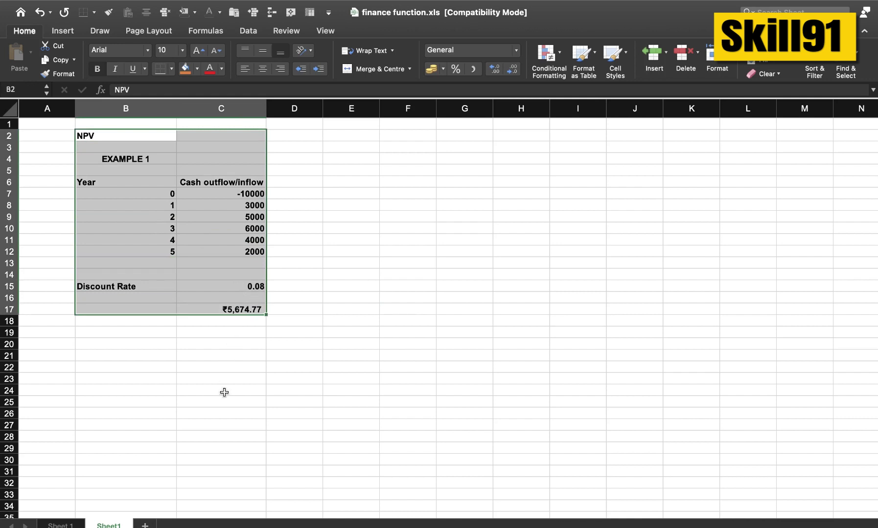
click(230, 425)
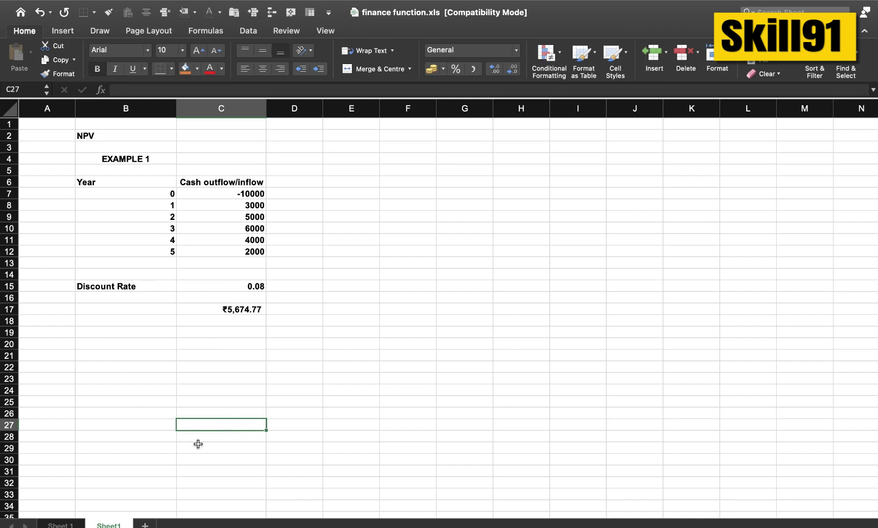
click(246, 284)
click(227, 345)
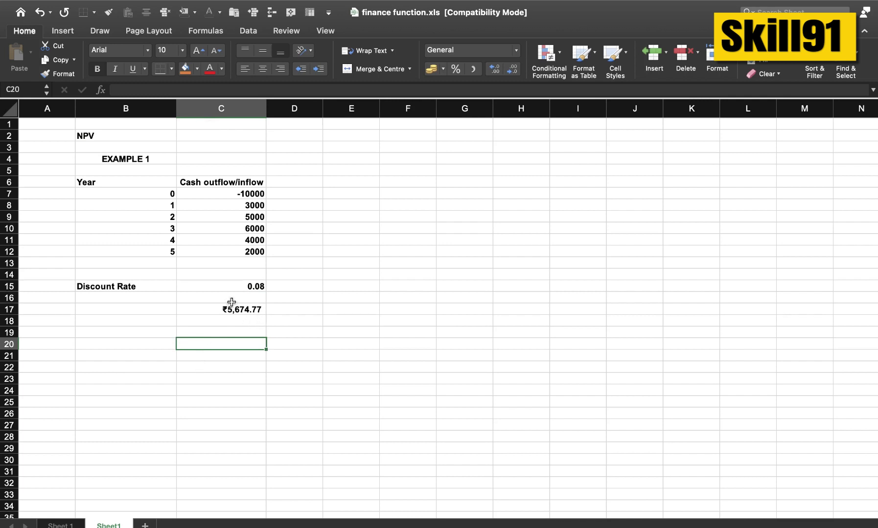
Step through the cash flows and select the year 1–5 inflows.
click(245, 204)
click(245, 228)
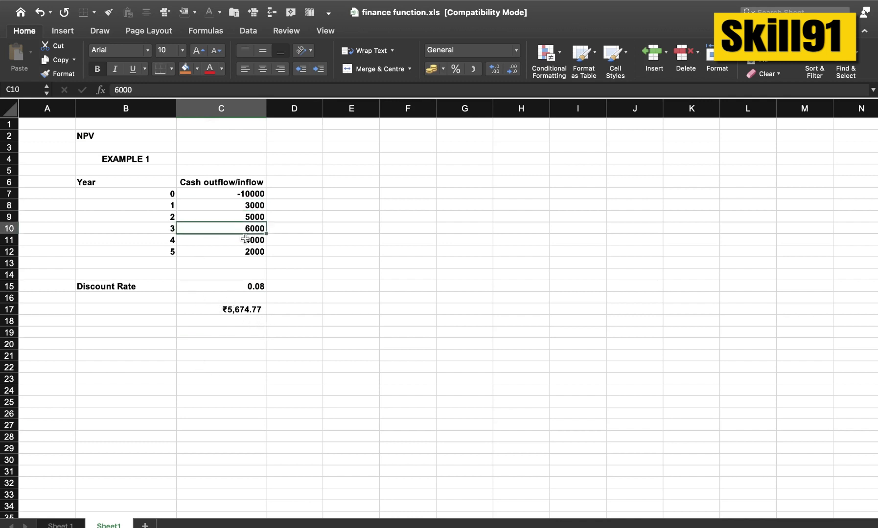
click(245, 239)
click(244, 260)
click(240, 193)
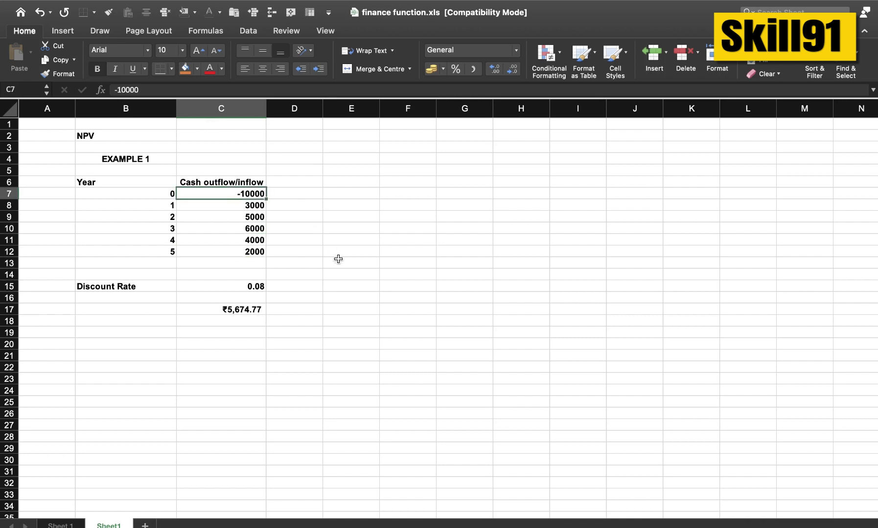
click(283, 205)
click(241, 207)
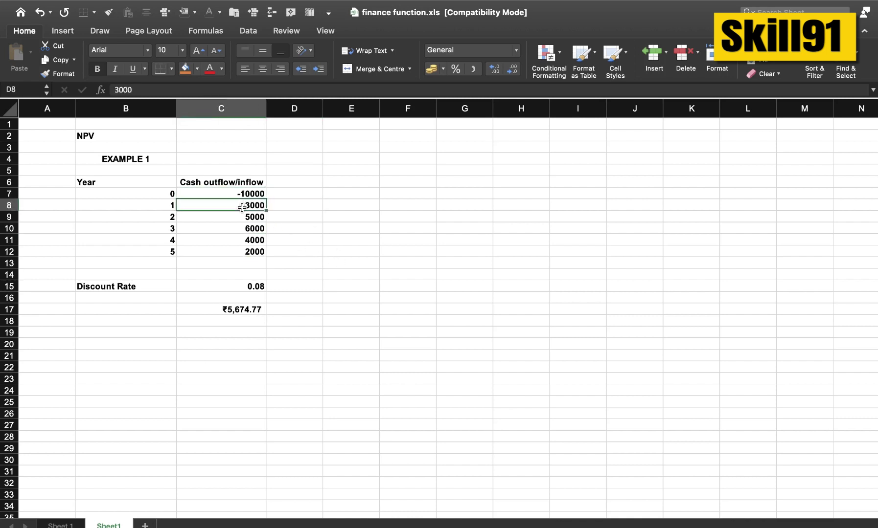
drag(241, 207, 244, 254)
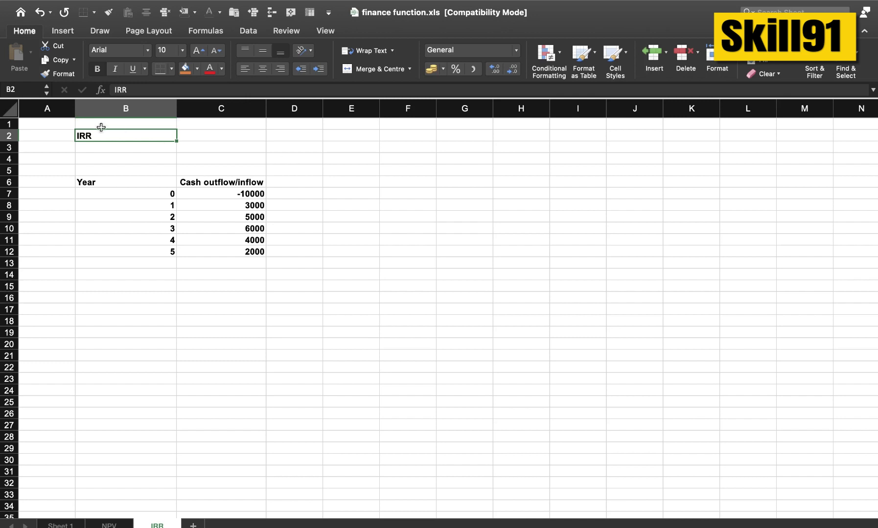
Select and then deselect the IRR sheet's year and cash-flow table.
click(90, 167)
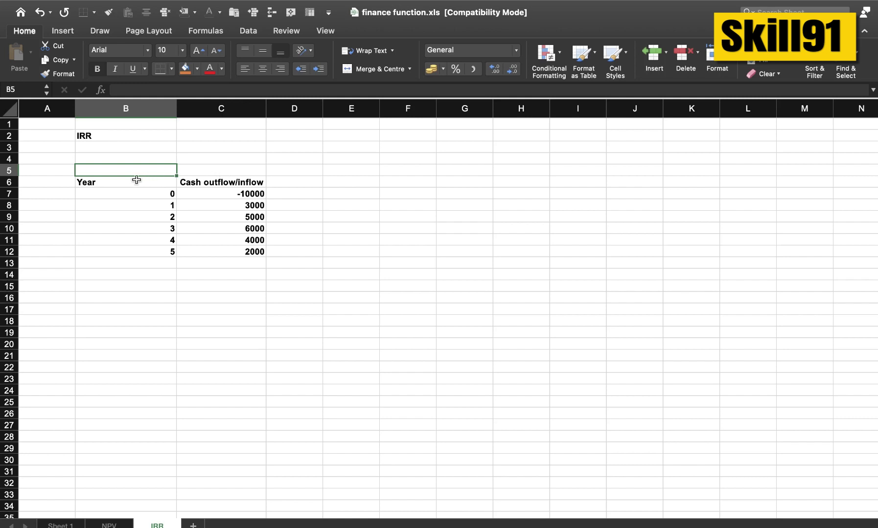
mouse_move(131, 181)
mouse_down()
mouse_move(216, 225)
mouse_move(216, 247)
mouse_up()
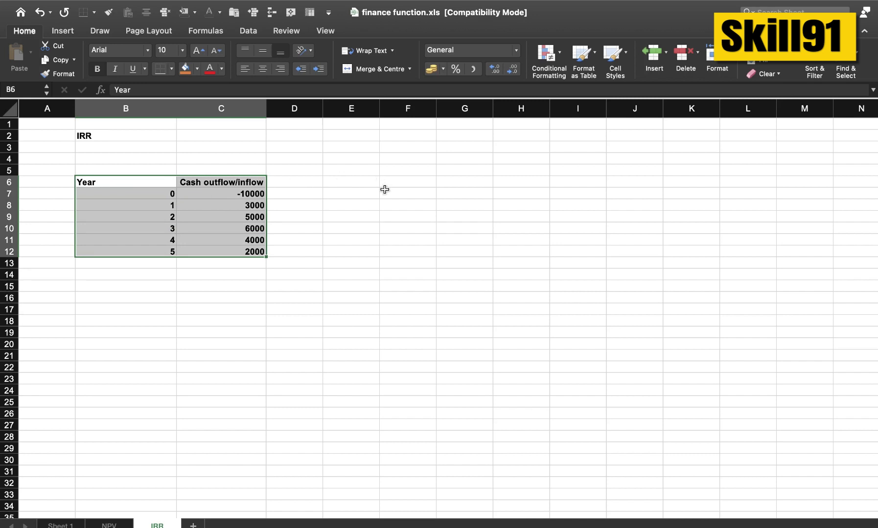
click(280, 181)
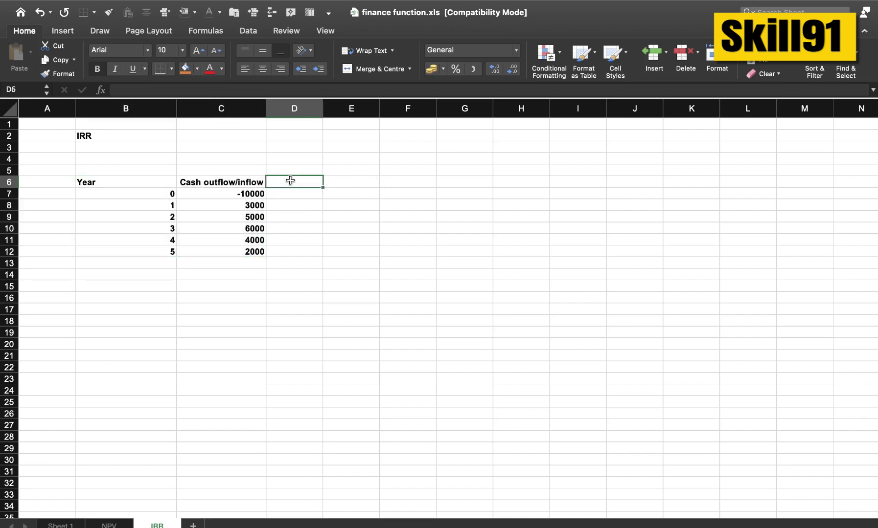
click(411, 181)
click(554, 181)
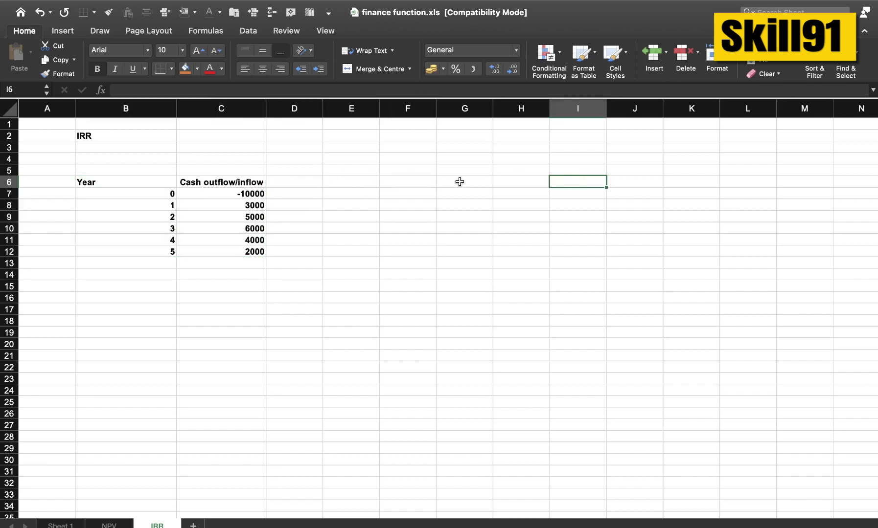
Enter 10000 in C15 and switch back to the NPV sheet.
click(243, 280)
text(1000)
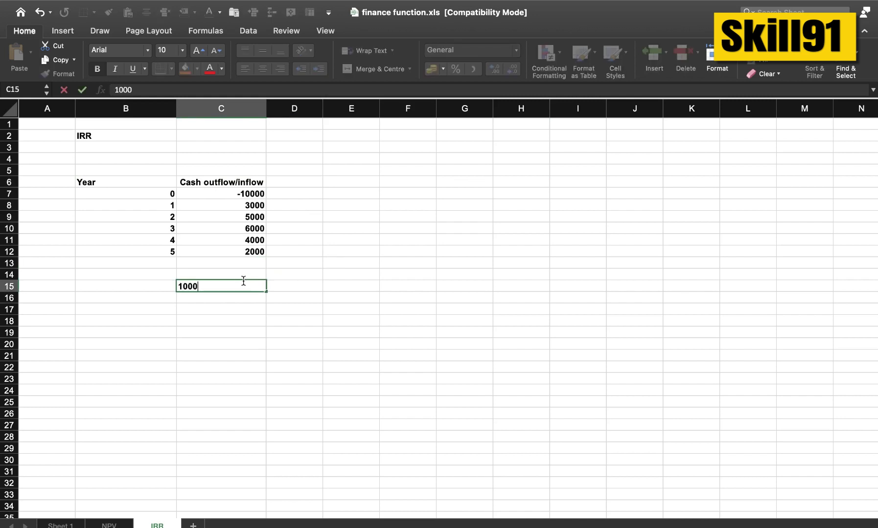
text(00)
click(216, 367)
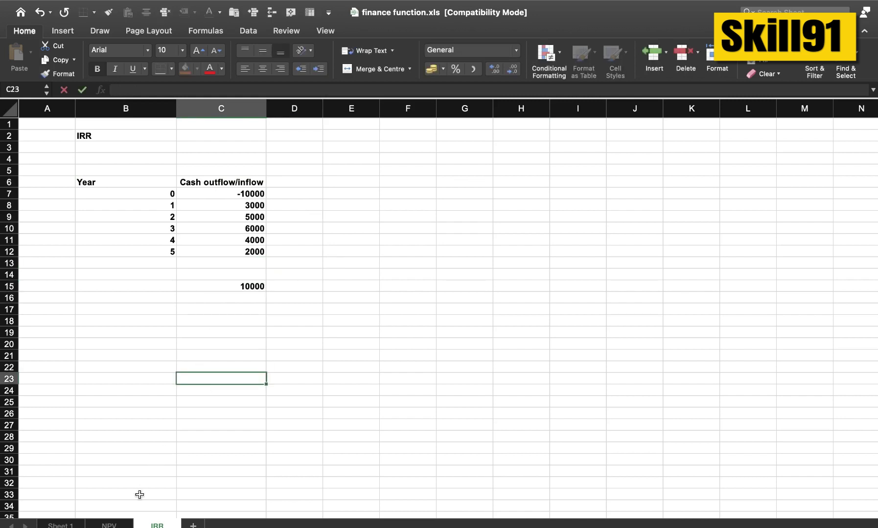
click(109, 525)
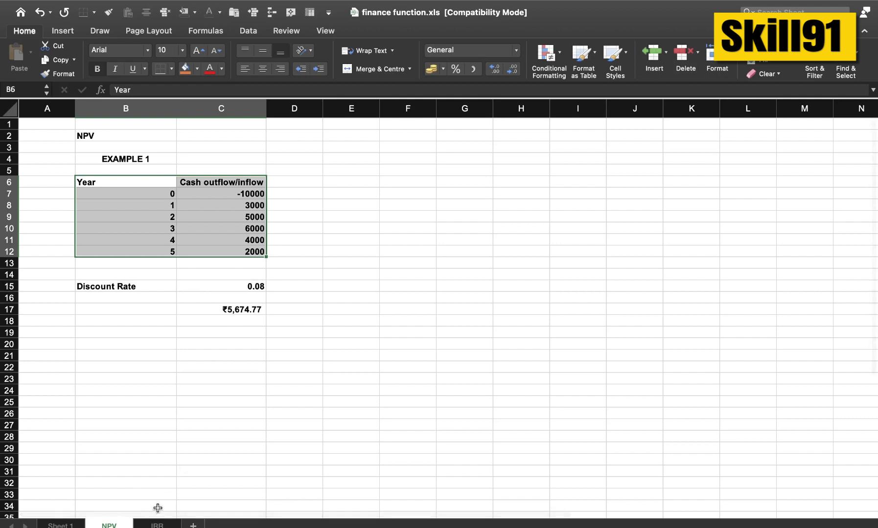
Clear the NPV sheet's selection at E17 and go back to the IRR sheet.
click(336, 309)
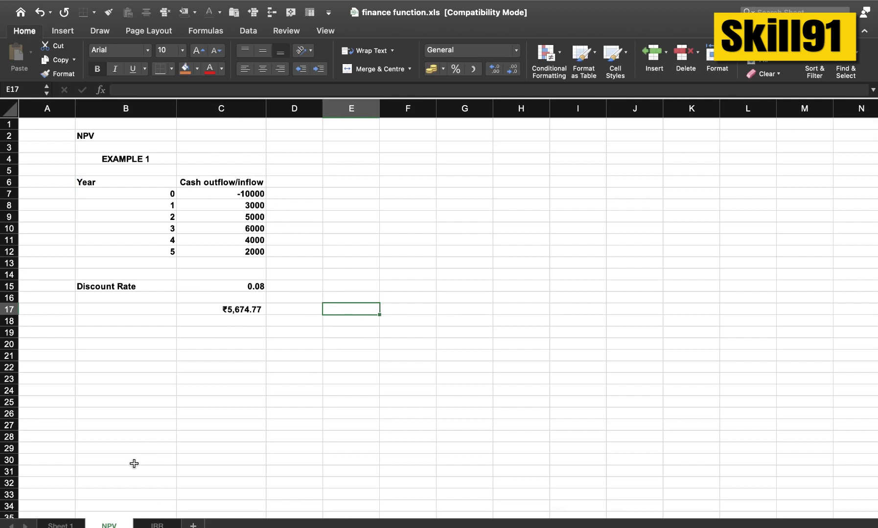
click(157, 525)
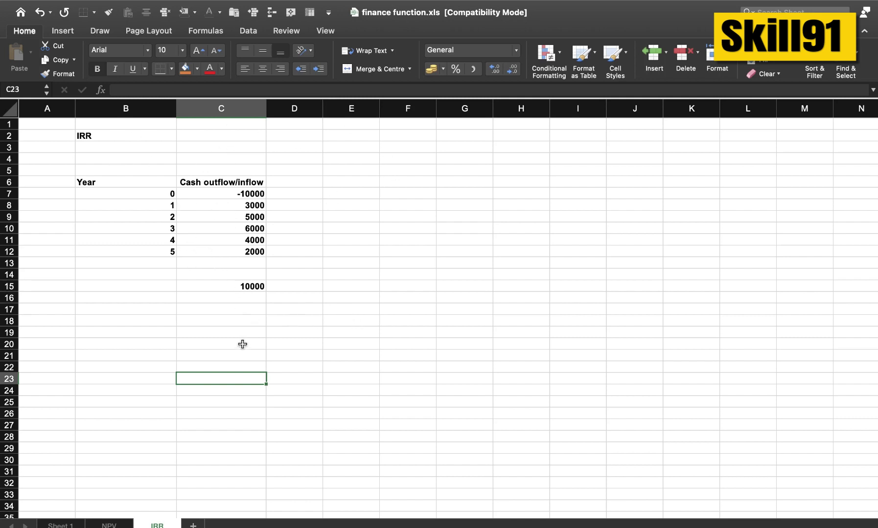
Check the 10000 in C15, then step from the -10000 outflow to the year 1 inflow.
click(245, 286)
click(296, 288)
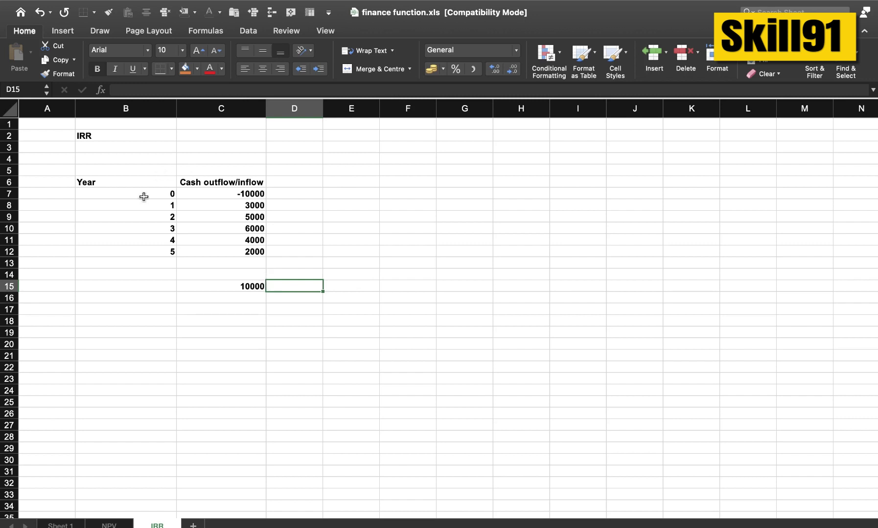
click(231, 194)
key(Right)
key(Left)
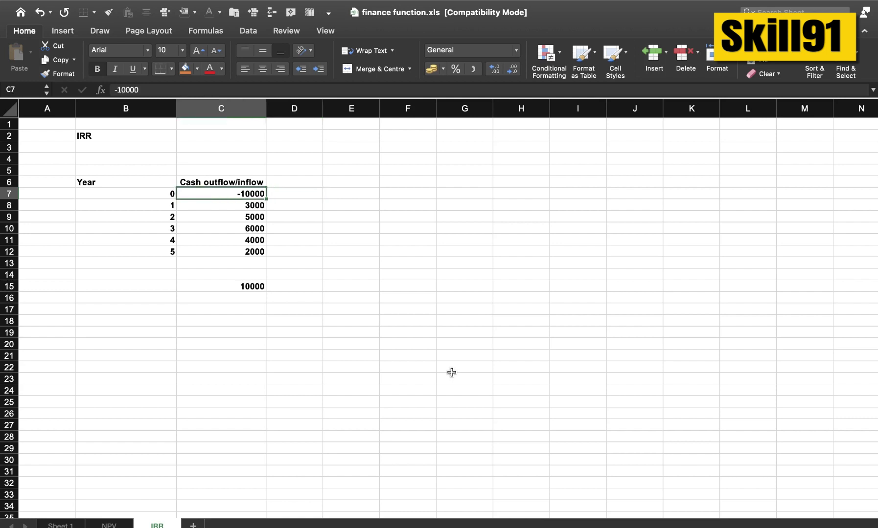
key(Down)
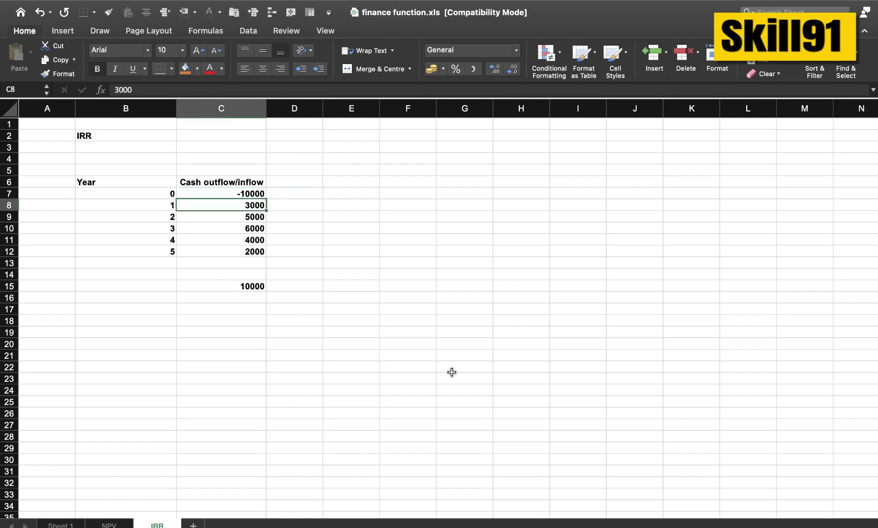
Arrow down through the table to C15 and delete its 10000 value.
key(Left)
key(Down)
key(Down)
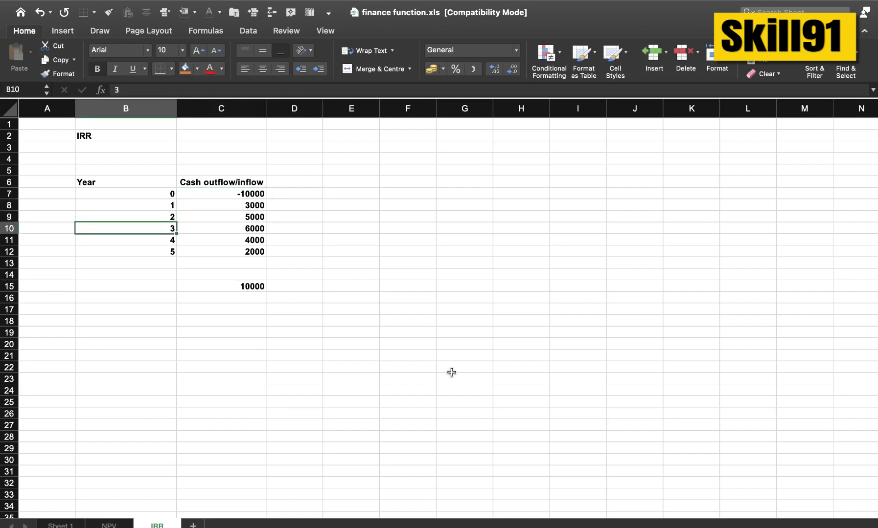
key(Down)
key(Down)
key(Up)
key(Right)
key(Up)
key(Right)
key(Up)
key(Up)
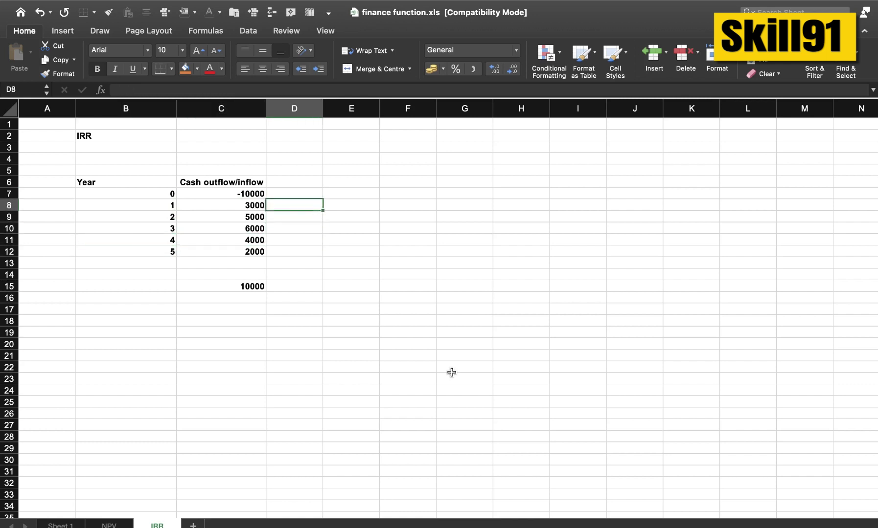
key(Left)
key(Down)
key(Down)
key(Down)
key(Down)
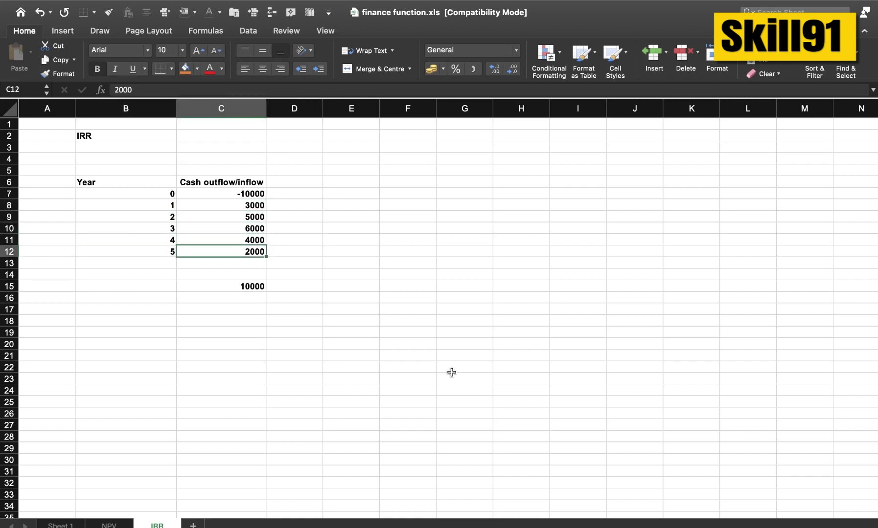
key(Down)
key(Down)
key(Down)
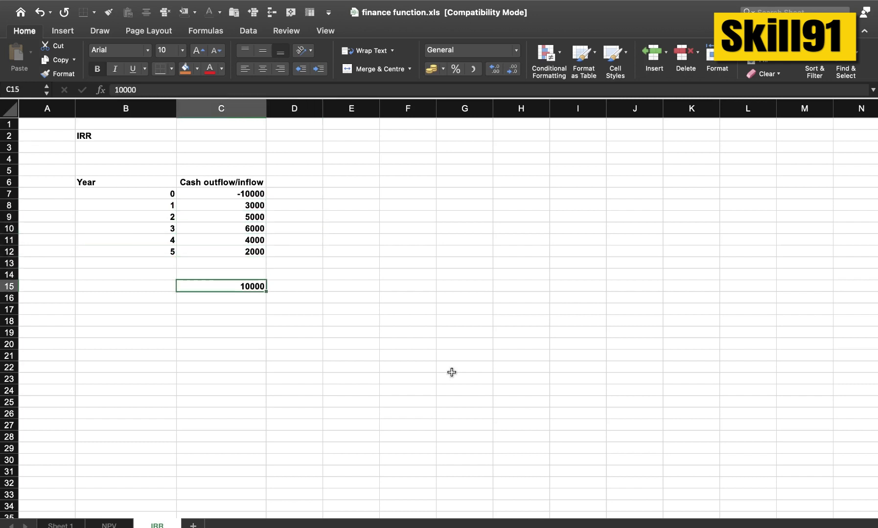
key(Delete)
Enter =IRR(C7:C12) in C15, returning a 30% internal rate of return.
text(=)
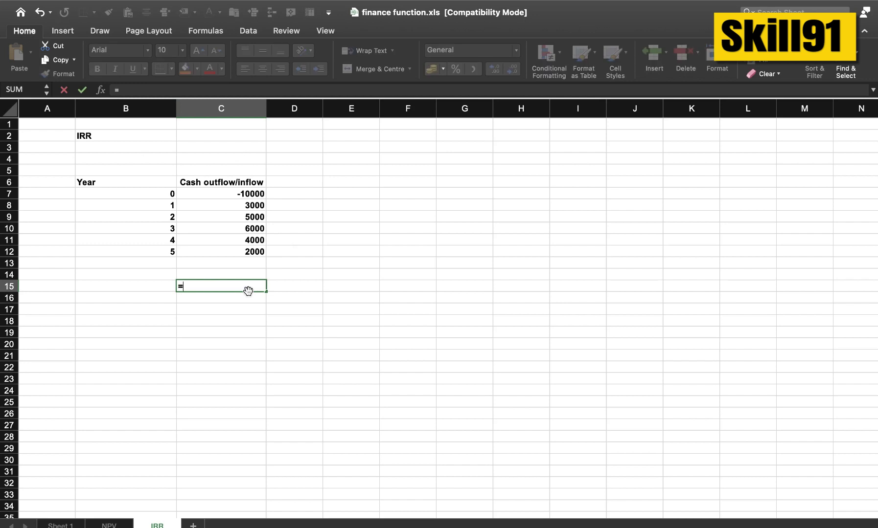
text(IRR)
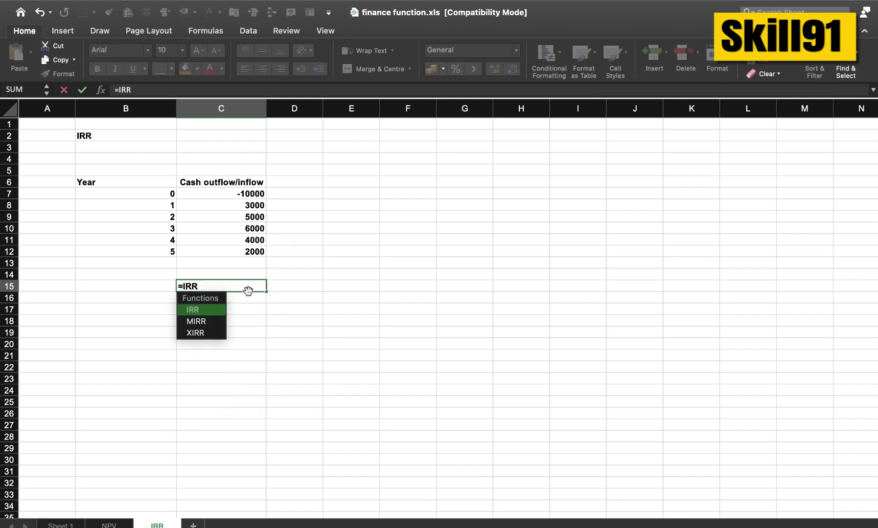
text(()
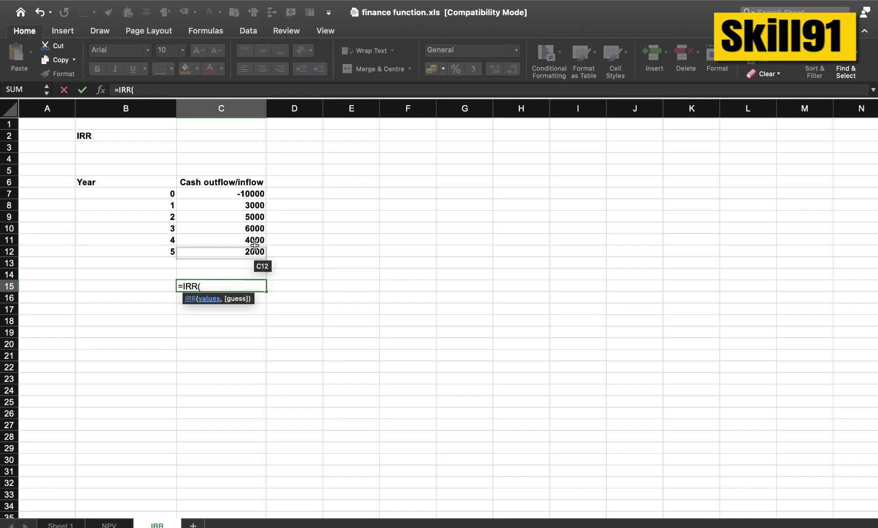
click(252, 195)
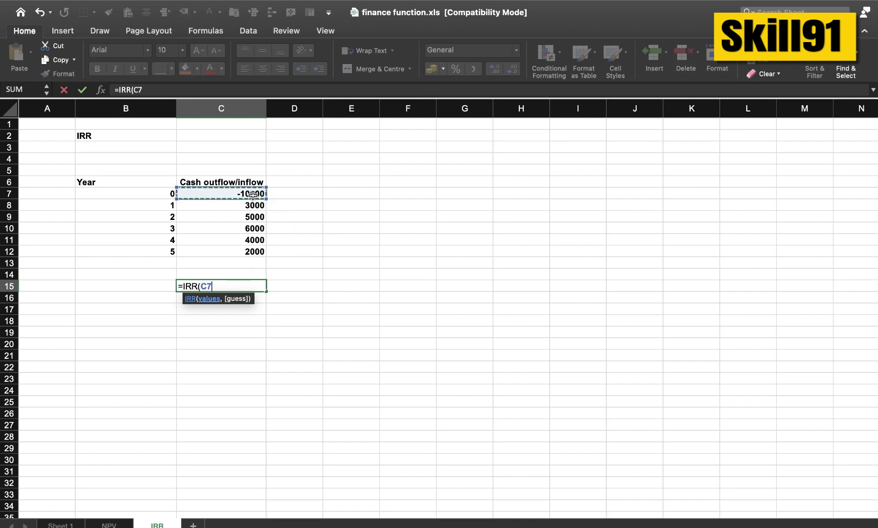
key(shift+Down)
key(shift+Down)
key(shift+Down)
key(shift+Down)
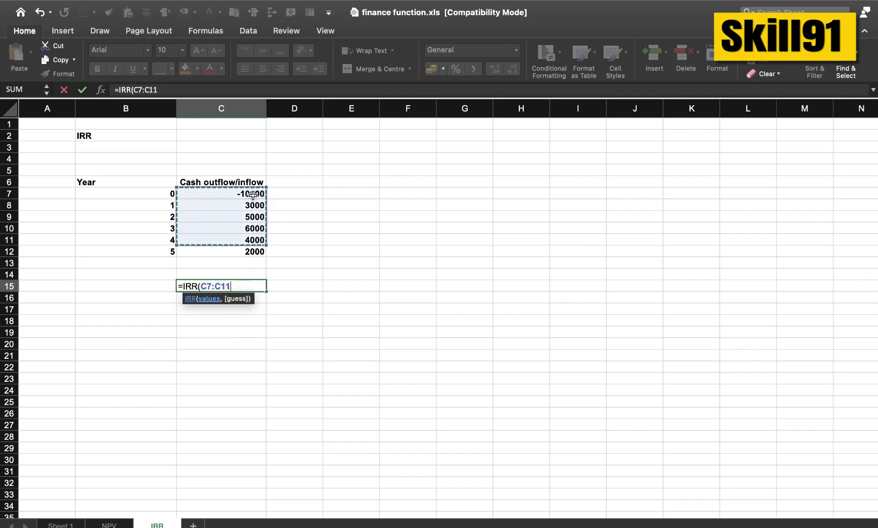
key(shift+Down)
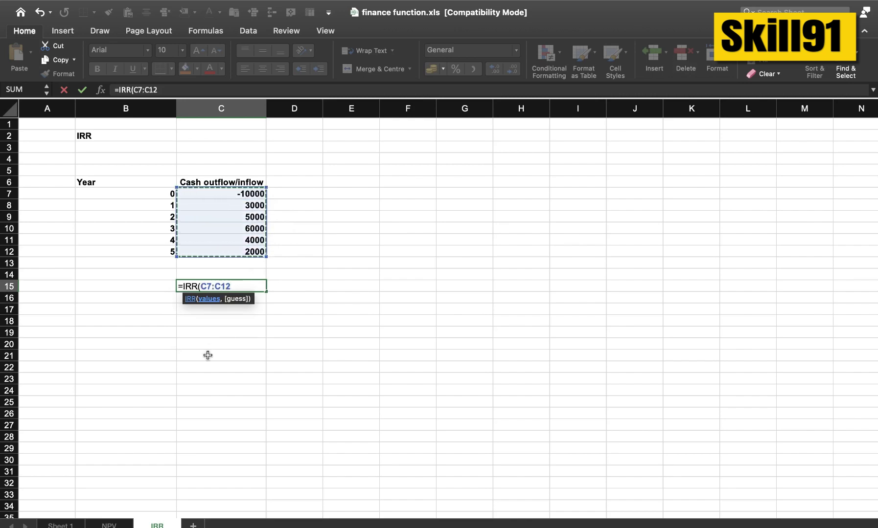
scroll(240, 312, up, 5)
scroll(240, 313, up, 2)
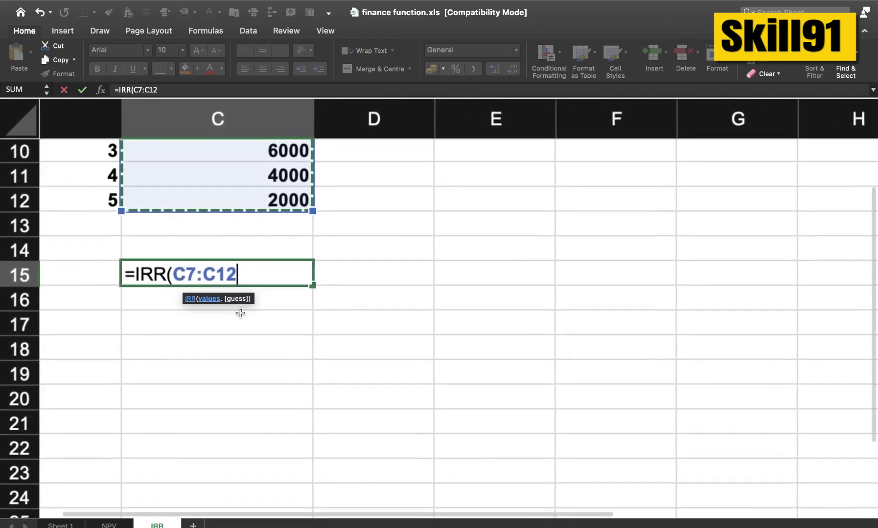
scroll(241, 313, down, 2)
scroll(241, 313, down, 2)
scroll(240, 313, down, 3)
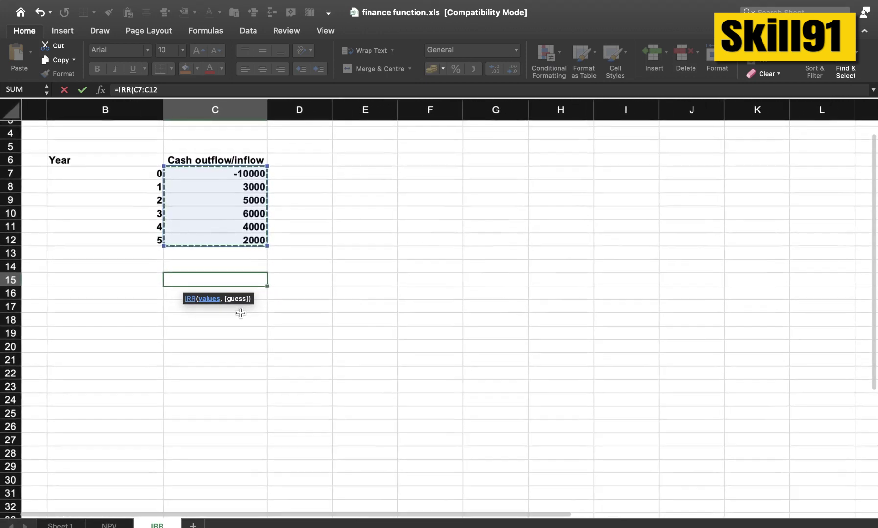
scroll(241, 313, down, 1)
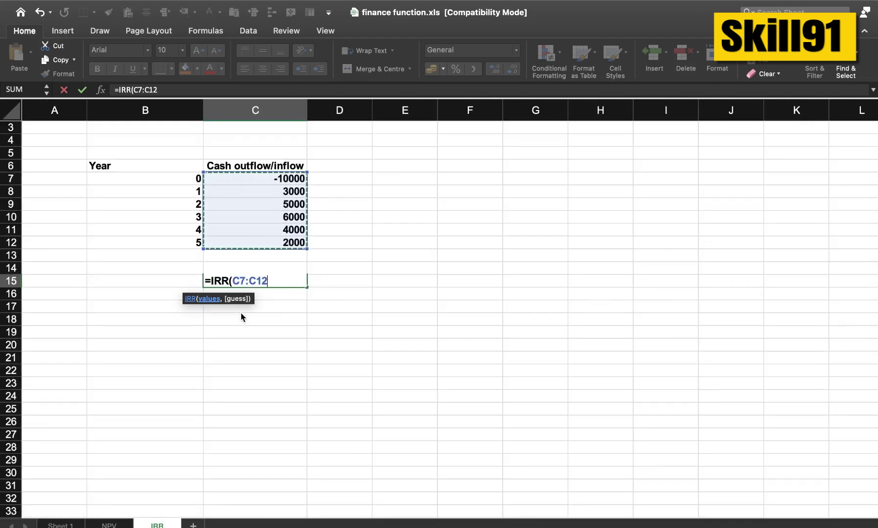
scroll(241, 314, up, 2)
scroll(241, 314, up, 3)
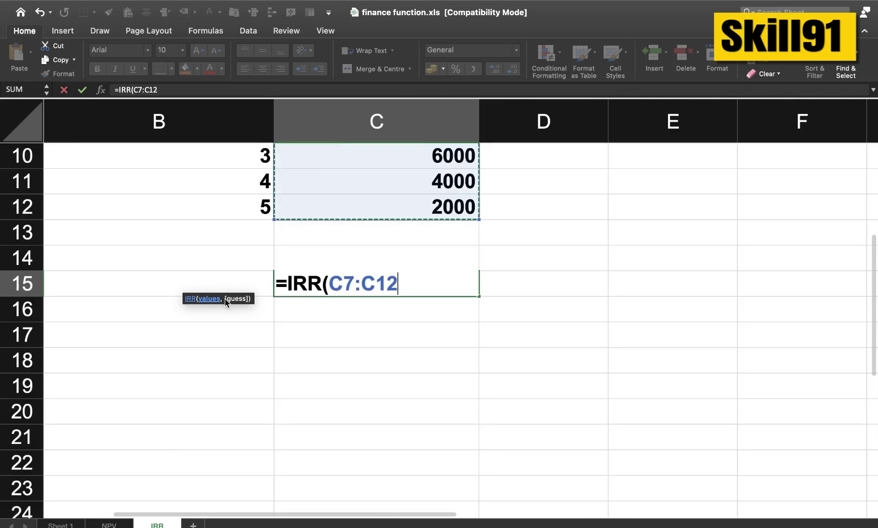
scroll(227, 304, down, 3)
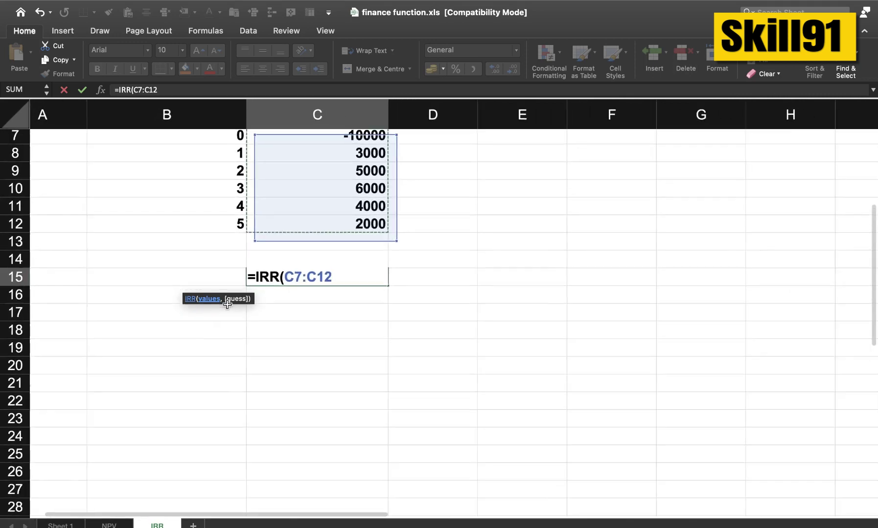
scroll(227, 304, down, 2)
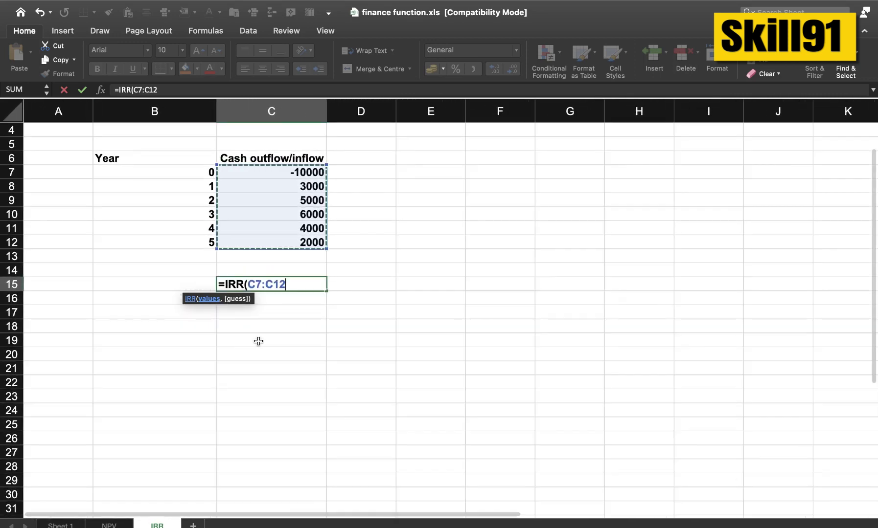
text())
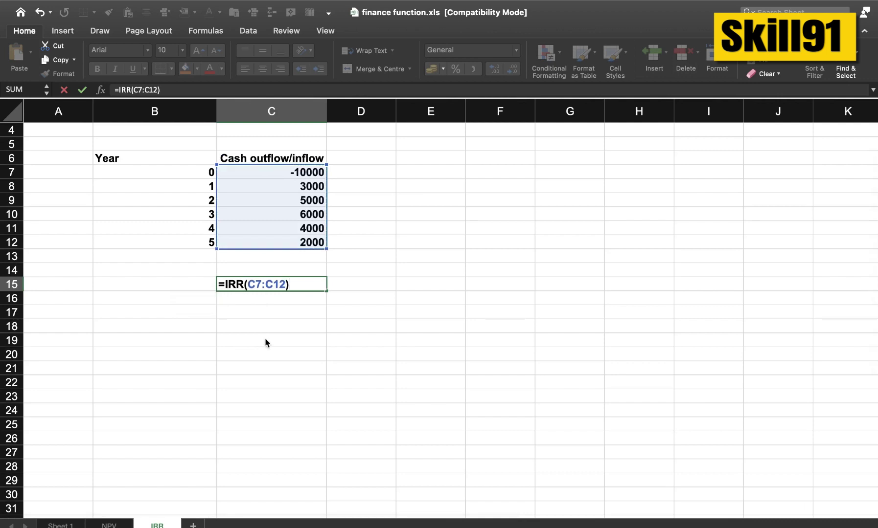
key(Return)
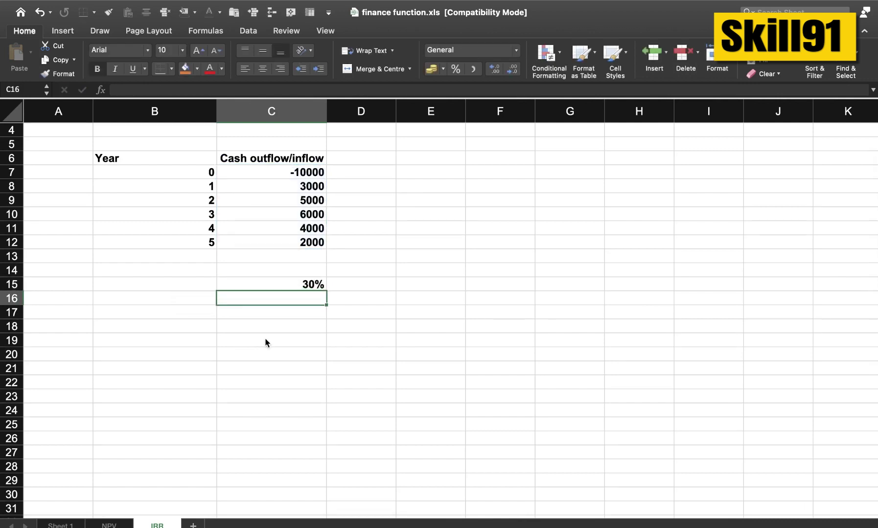
scroll(342, 333, up, 1)
key(Up)
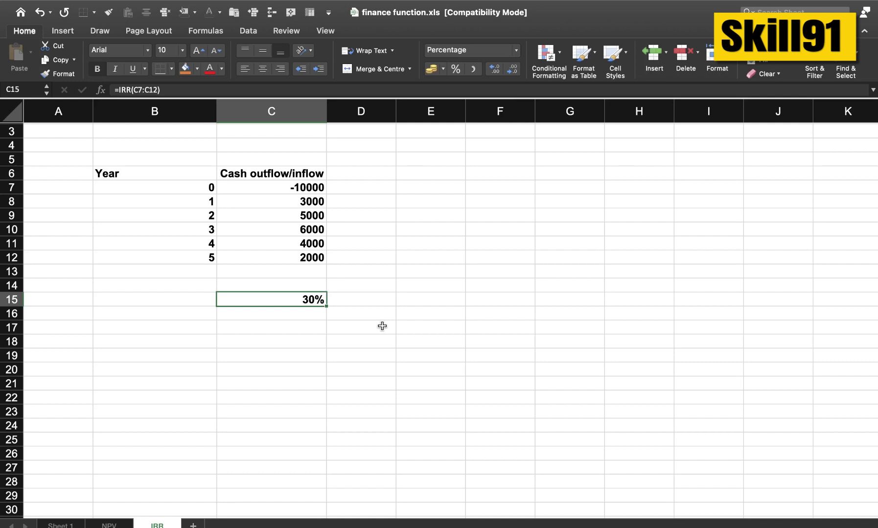
click(336, 309)
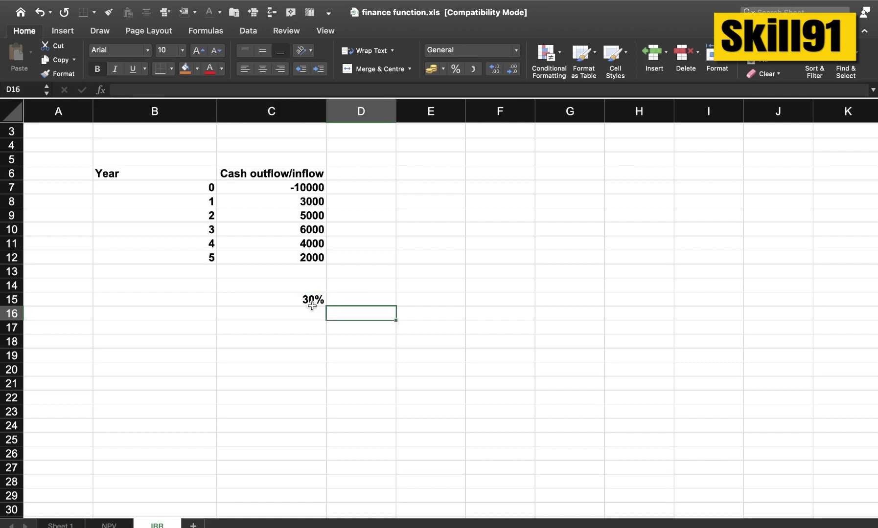
click(310, 300)
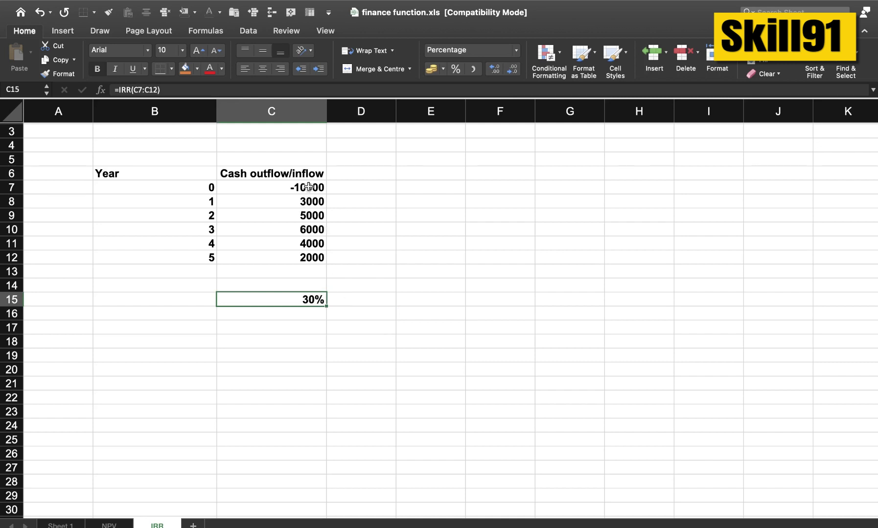
drag(310, 188, 309, 276)
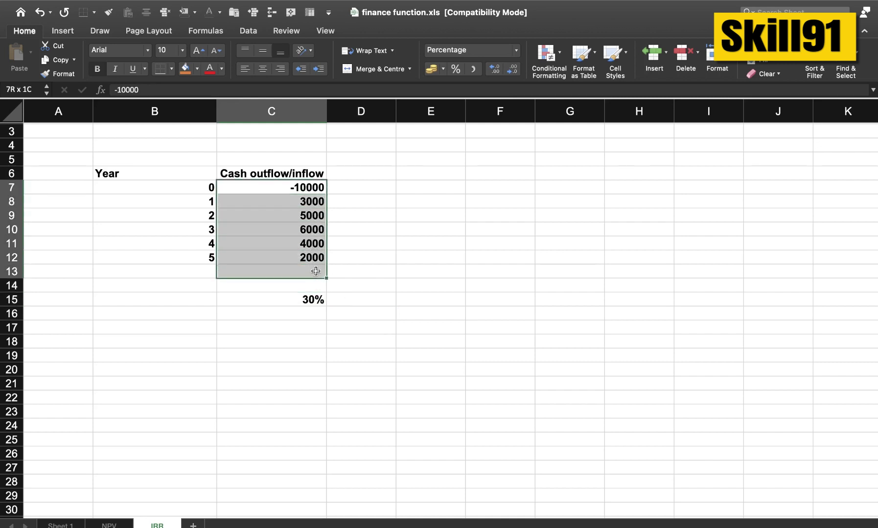
click(375, 201)
drag(309, 200, 314, 256)
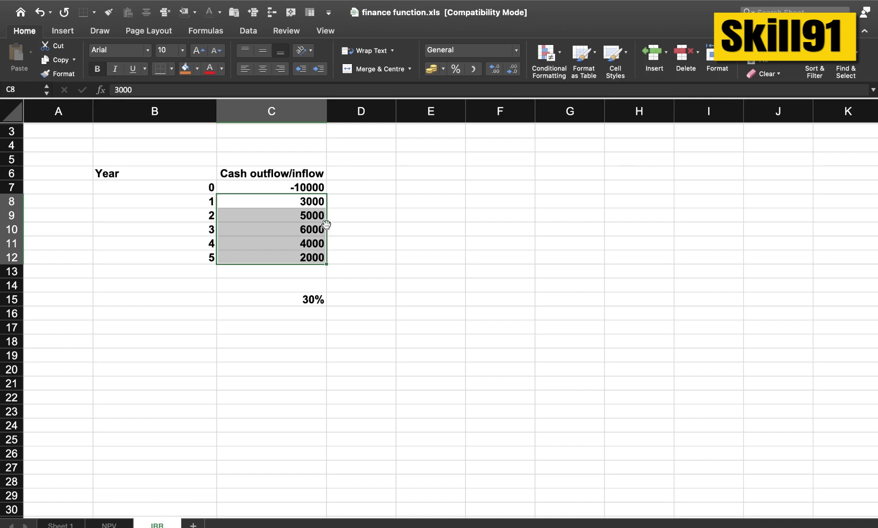
click(304, 188)
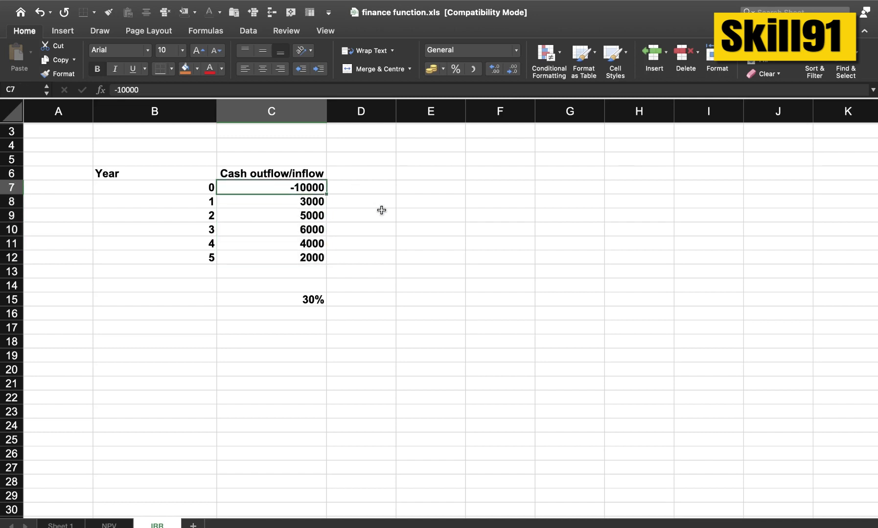
drag(303, 203, 301, 257)
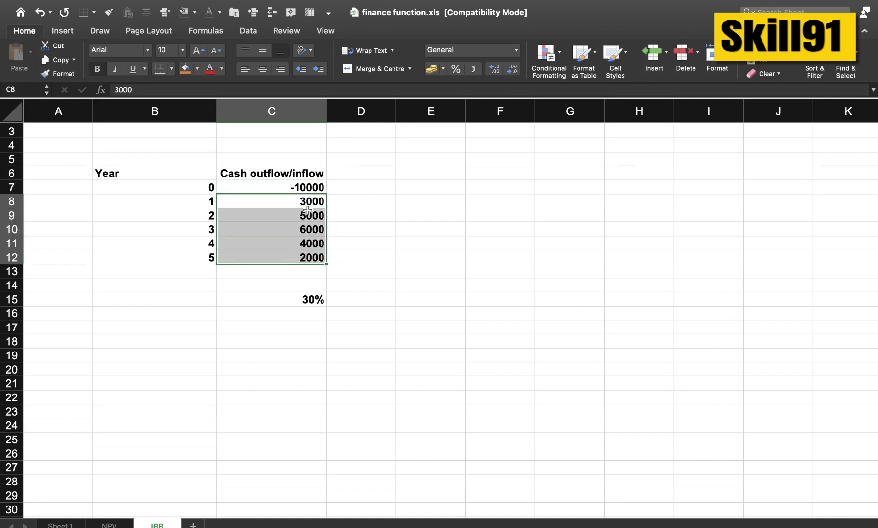
click(293, 187)
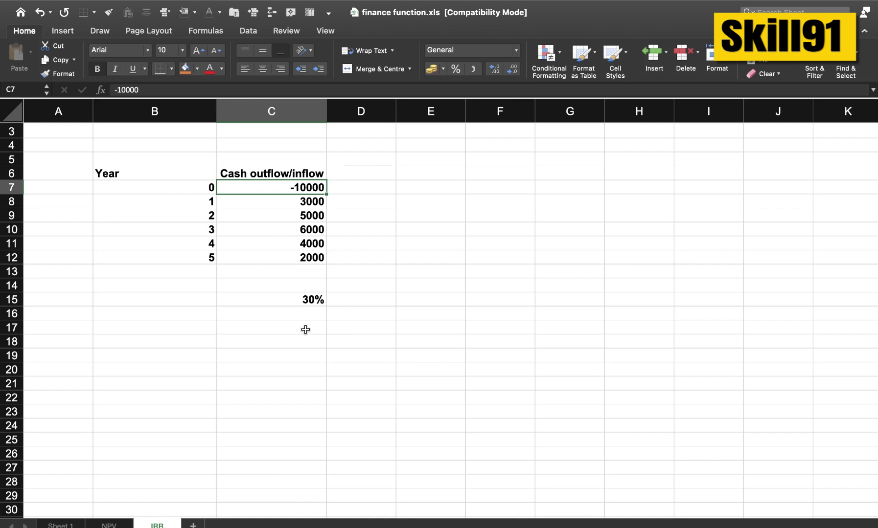
click(283, 299)
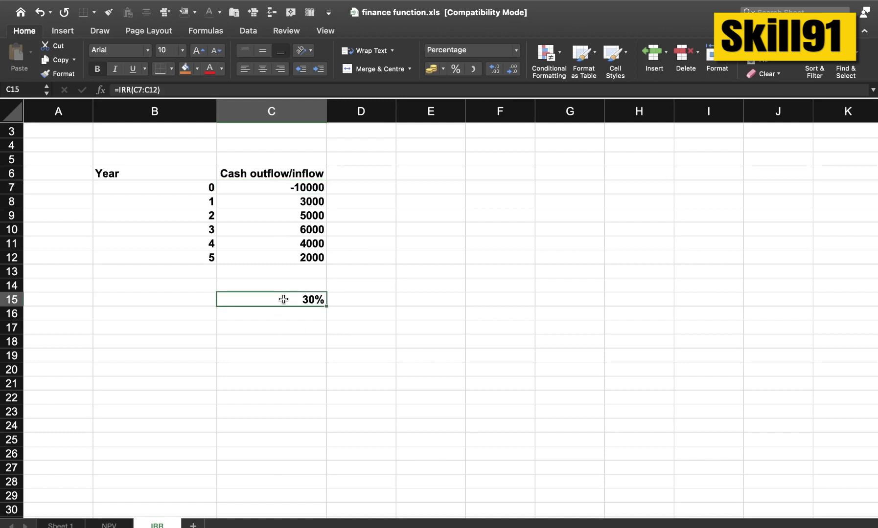